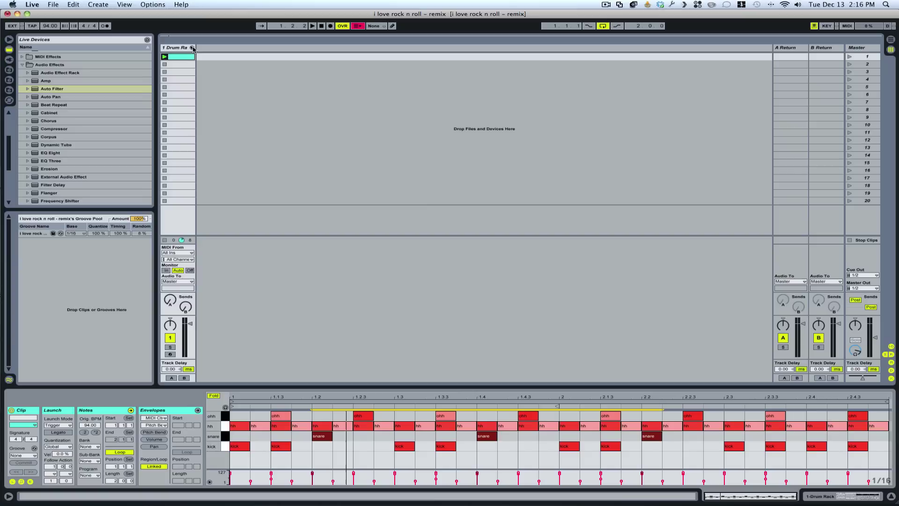
Step: Play the drum clip, stop it, and unfold the Drum Rack track to show its individual chains in the mixer
{"action": "left_click", "coordinate": [224, 217]}
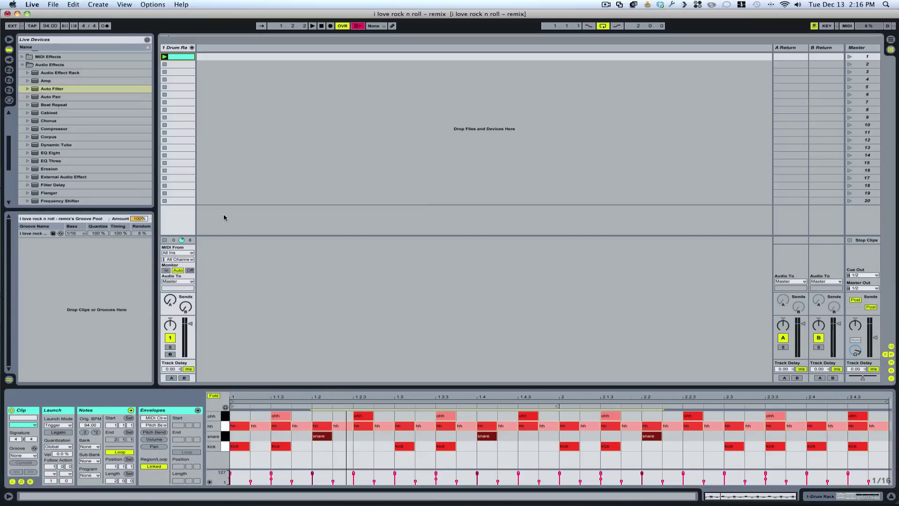
{"action": "left_click", "coordinate": [164, 57]}
{"action": "left_click", "coordinate": [165, 241]}
{"action": "left_click", "coordinate": [192, 48]}
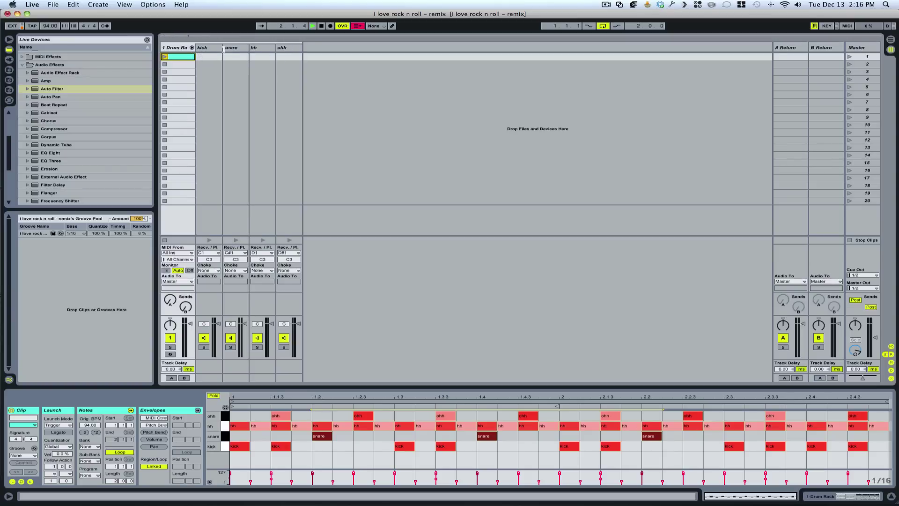
Step: Extract the hh and ohh chains together from the Drum Rack into a new track of their own
{"action": "right_click", "coordinate": [283, 48]}
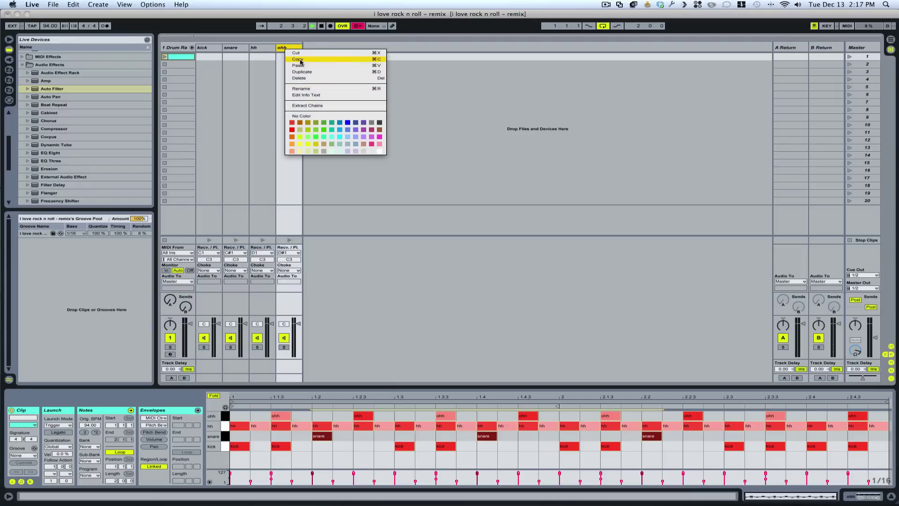
{"action": "left_click", "coordinate": [257, 51]}
{"action": "left_click", "coordinate": [259, 50]}
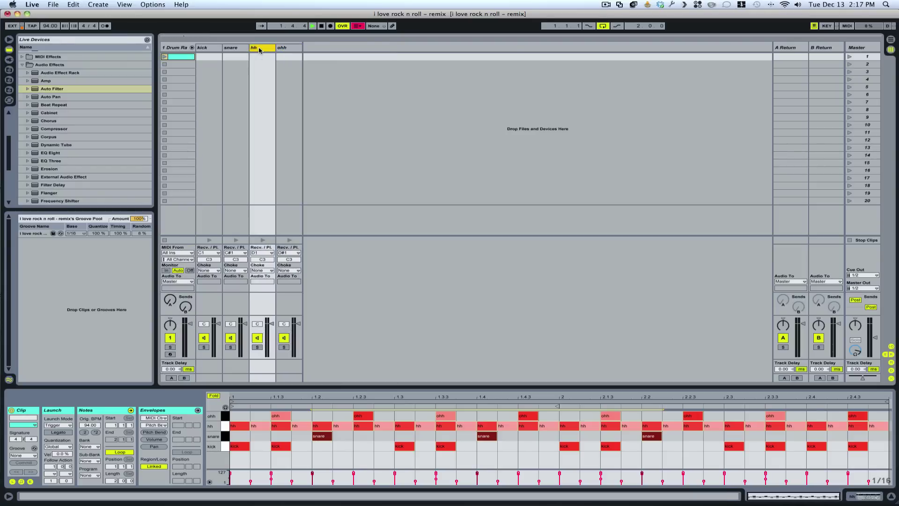
{"action": "left_click", "coordinate": [283, 50], "text": "shift"}
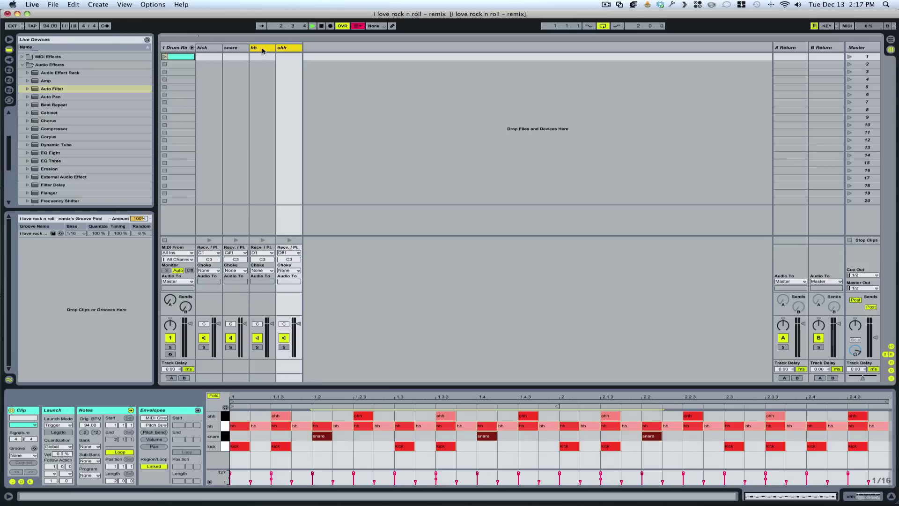
{"action": "left_click_drag", "start_coordinate": [262, 50], "coordinate": [340, 51]}
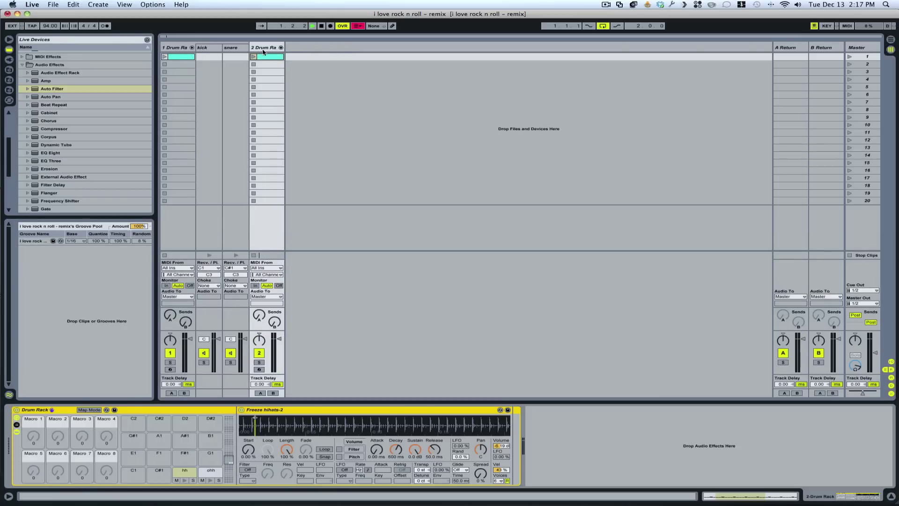
Step: Examine the chains of the second Drum Rack track and the MIDI notes in both tracks' clips
{"action": "left_click", "coordinate": [281, 47]}
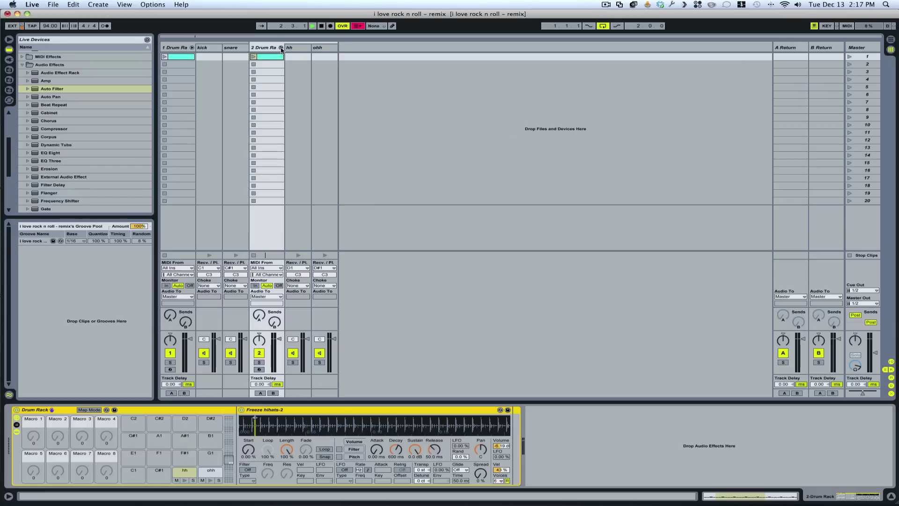
{"action": "left_click", "coordinate": [281, 47]}
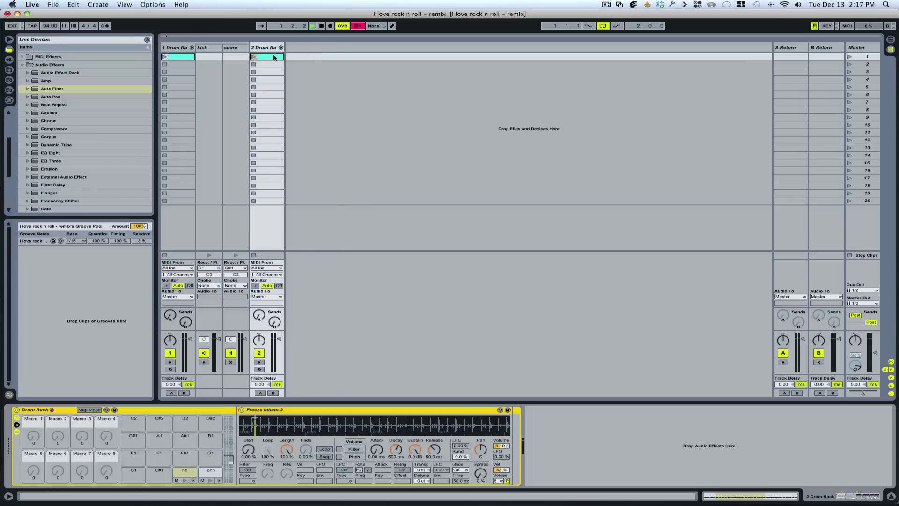
{"action": "left_click", "coordinate": [268, 57]}
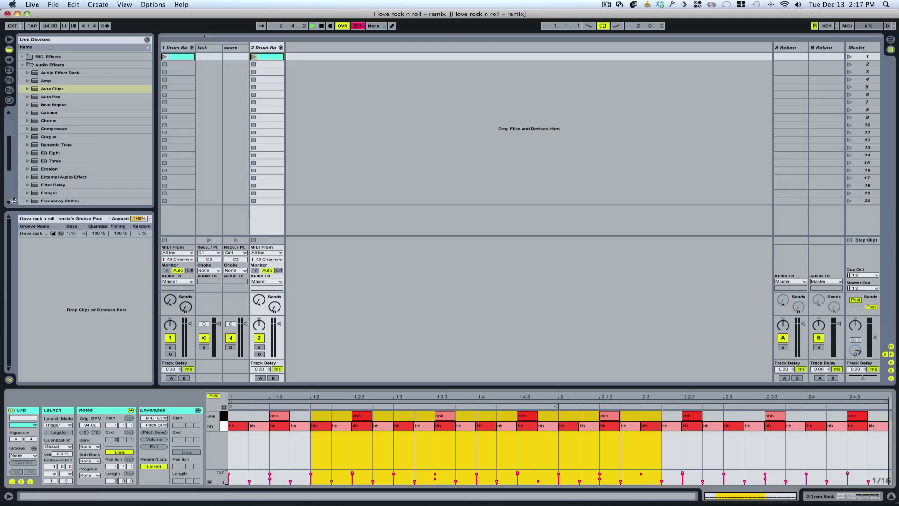
{"action": "left_click", "coordinate": [185, 57]}
{"action": "left_click", "coordinate": [185, 57]}
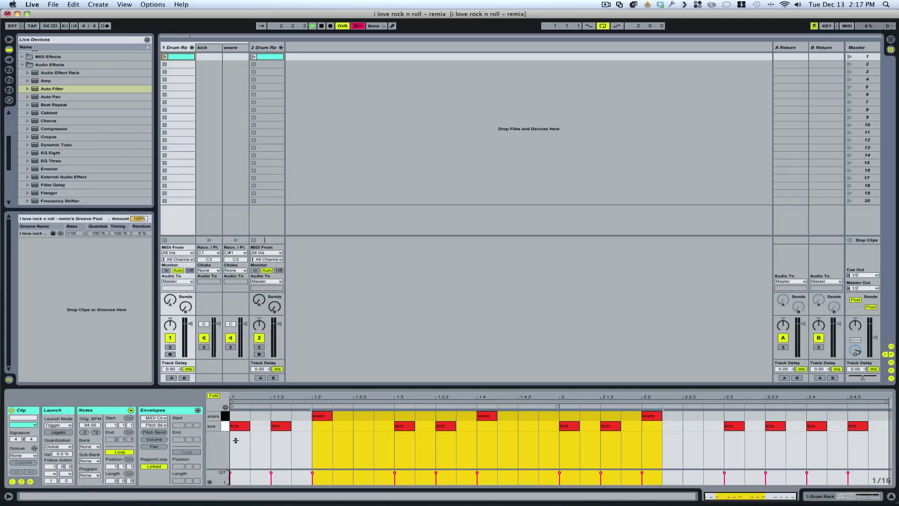
Step: Extract the snare chain from the first Drum Rack into its own track and view the remaining clip's notes
{"action": "mouse_move", "coordinate": [230, 50]}
{"action": "left_mouse_down"}
{"action": "mouse_move", "coordinate": [296, 49]}
{"action": "mouse_move", "coordinate": [223, 55]}
{"action": "left_mouse_up"}
{"action": "left_click", "coordinate": [191, 55]}
{"action": "double_click", "coordinate": [183, 58]}
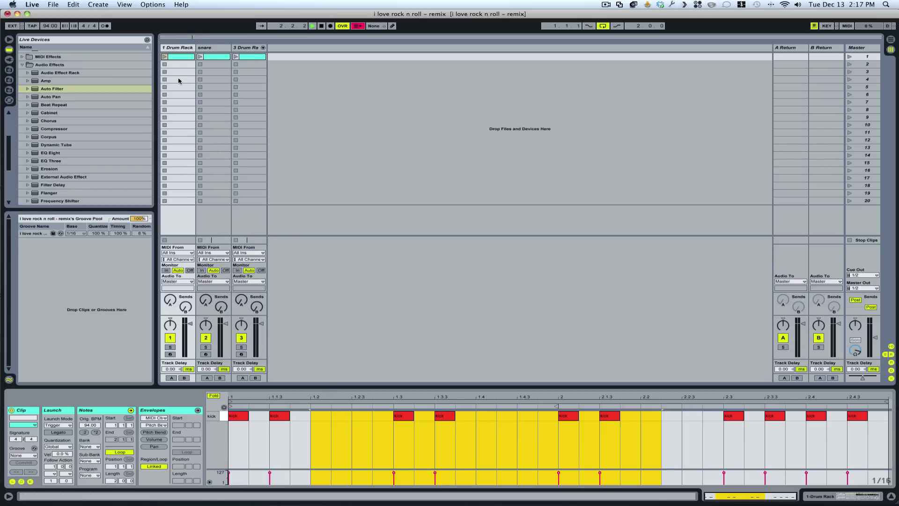
Step: Unfold the third Drum Rack track's chains and try to add an EQ Eight to one of its hi-hat chains
{"action": "left_click", "coordinate": [263, 47]}
{"action": "left_click", "coordinate": [277, 58]}
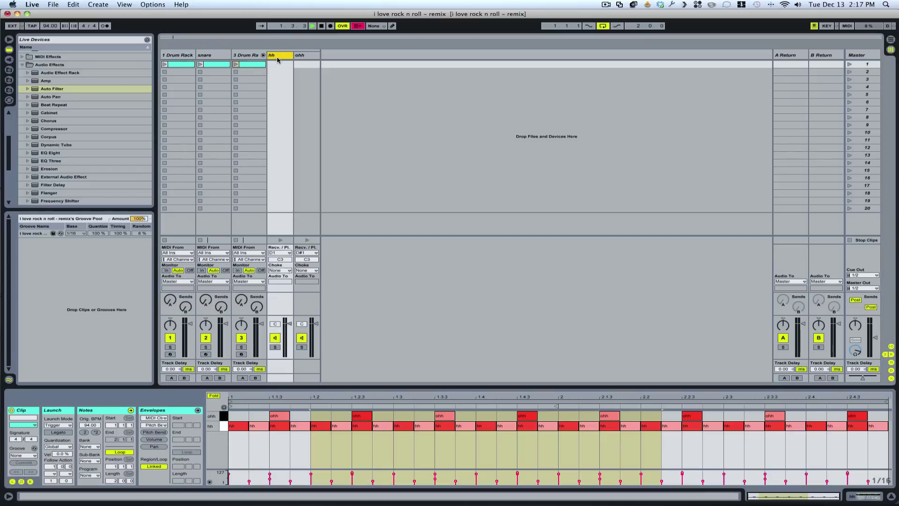
{"action": "left_click", "coordinate": [308, 58]}
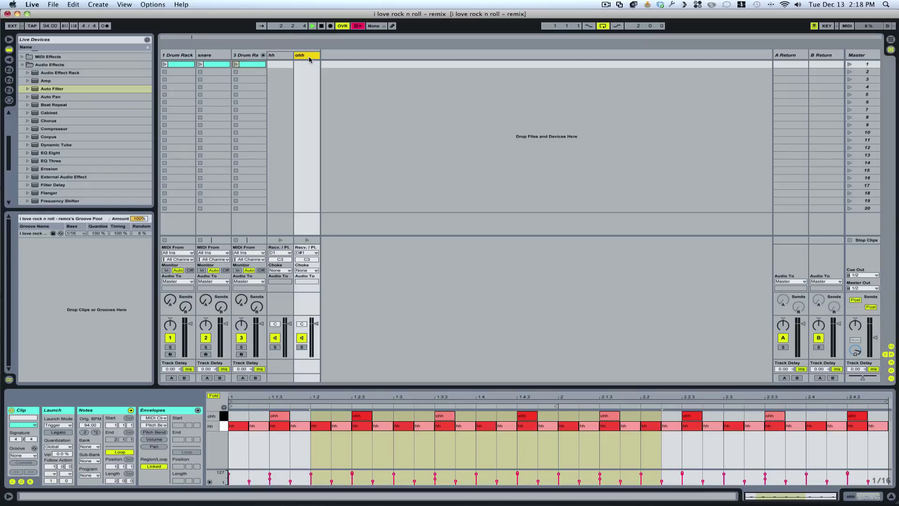
{"action": "left_click", "coordinate": [289, 56]}
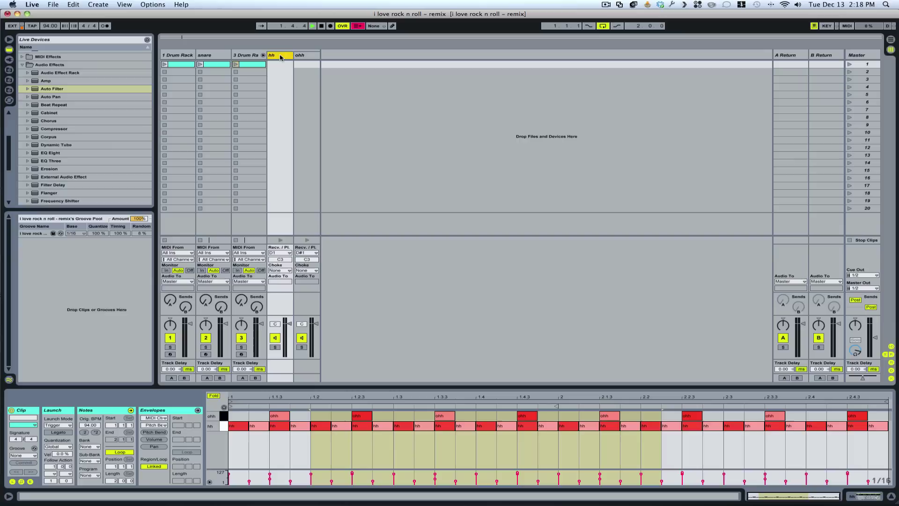
{"action": "left_click", "coordinate": [281, 58]}
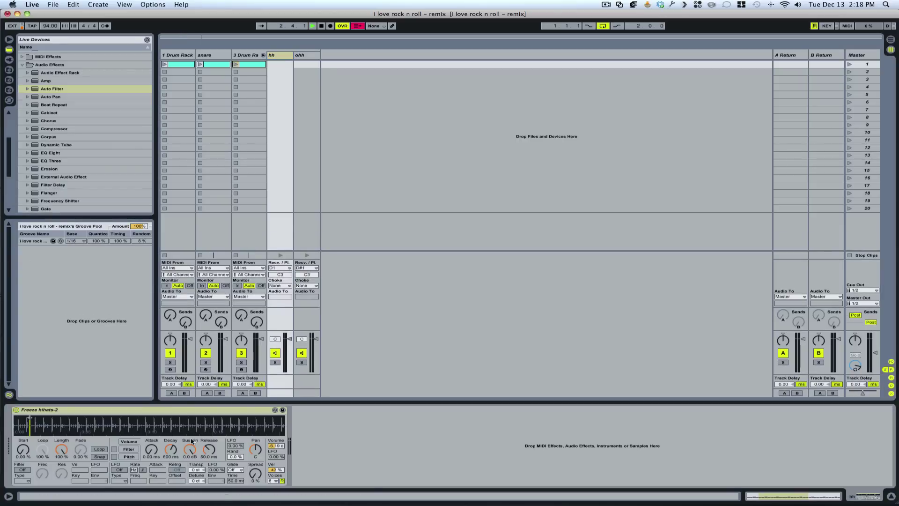
{"action": "left_click_drag", "start_coordinate": [35, 153], "coordinate": [342, 419]}
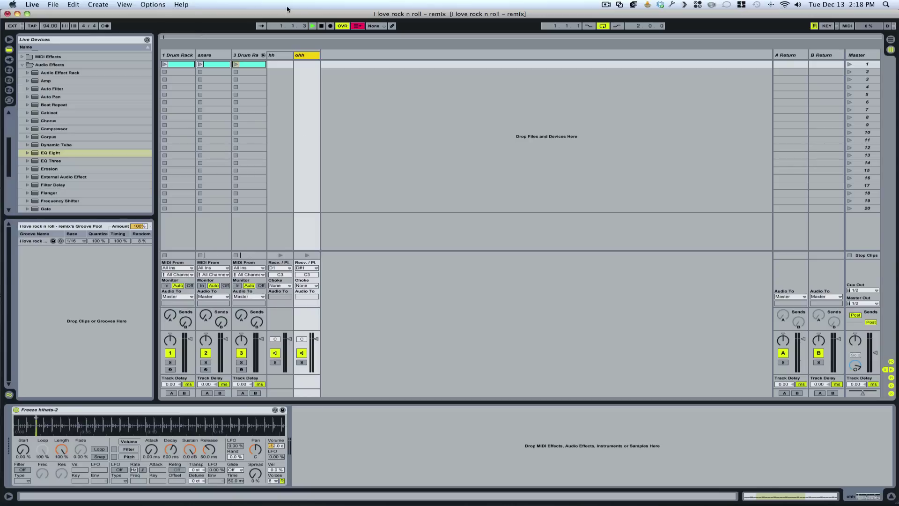
Step: Delete the hh chain from the third Drum Rack track
{"action": "left_click", "coordinate": [284, 59]}
{"action": "key", "text": "Delete"}
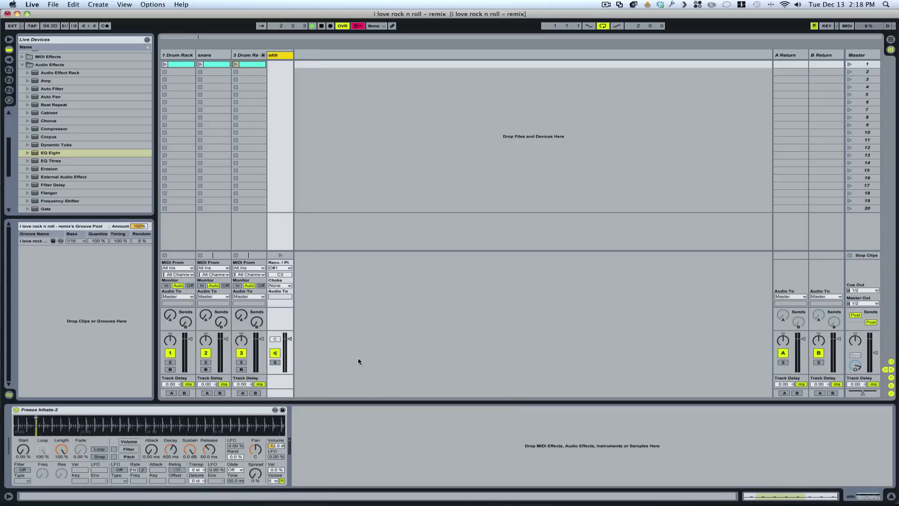
{"action": "key", "text": "Delete"}
Step: Freeze the two Drum Rack tracks and the snare track together and flatten them to audio
{"action": "left_click_drag", "start_coordinate": [185, 66], "coordinate": [244, 80]}
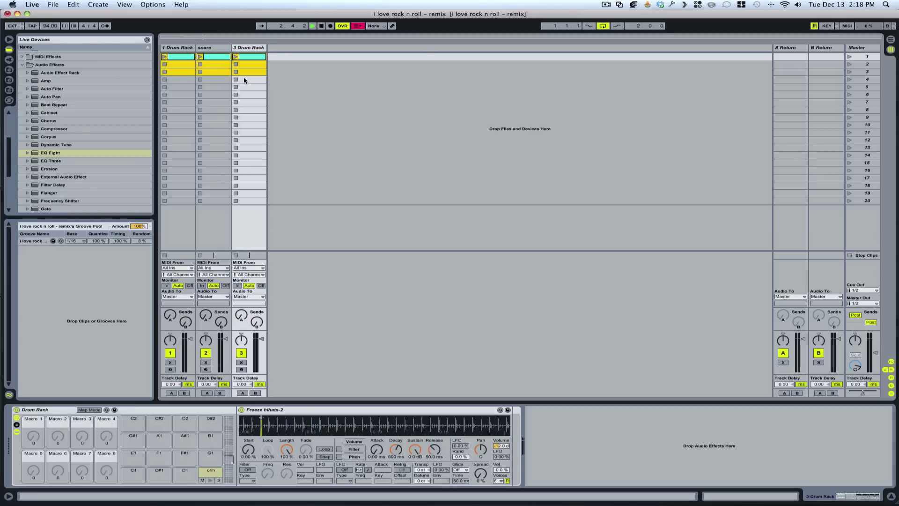
{"action": "right_click", "coordinate": [177, 59]}
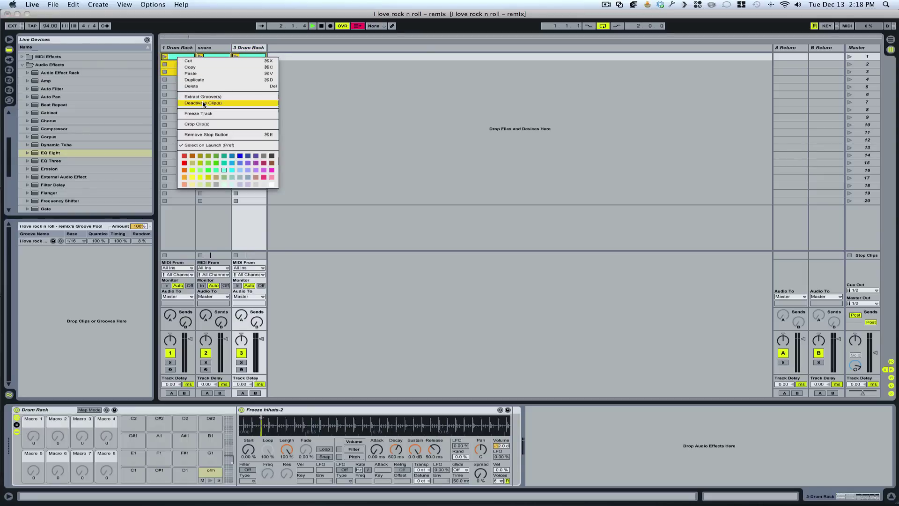
{"action": "left_click", "coordinate": [219, 113]}
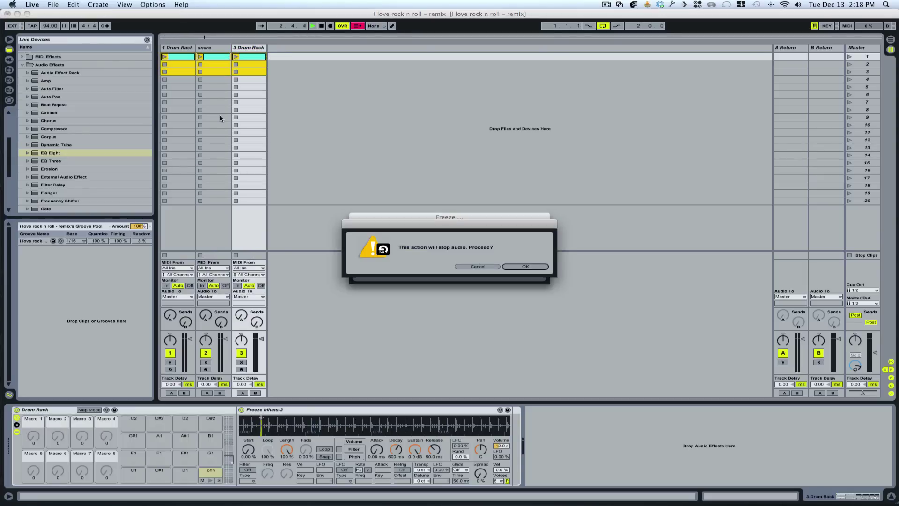
{"action": "key", "text": "Return"}
{"action": "right_click", "coordinate": [182, 59]}
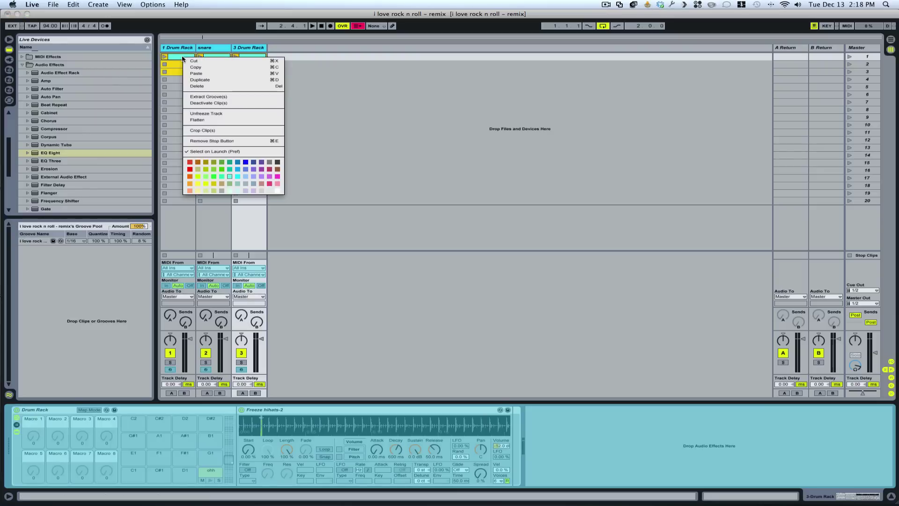
{"action": "left_click", "coordinate": [218, 116]}
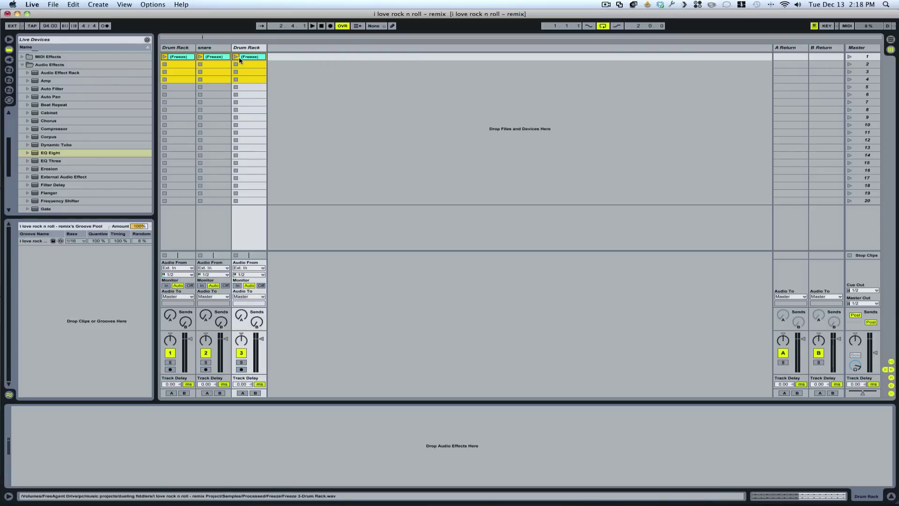
Step: Paste the three frozen clips into the Arrangement at bar 1 and extend the loop to four bars
{"action": "key", "text": "Tab"}
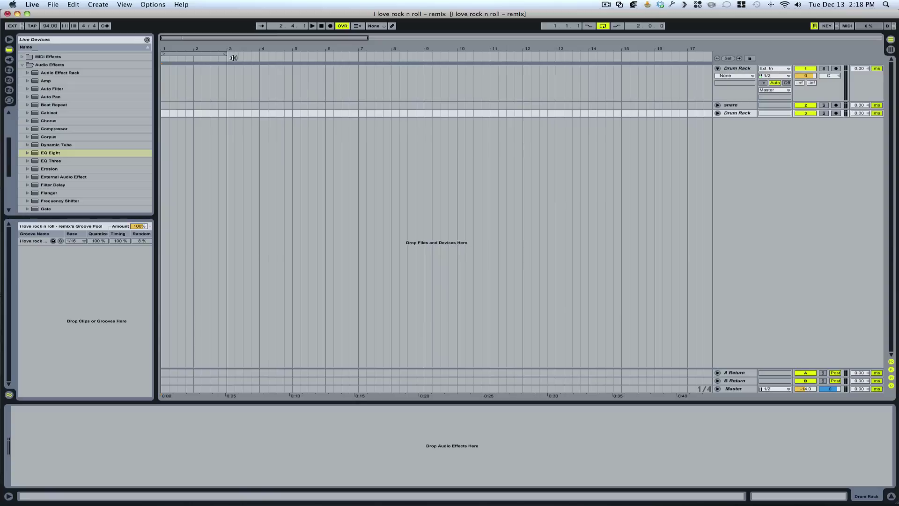
{"action": "left_click", "coordinate": [164, 91]}
{"action": "key", "text": "super+v"}
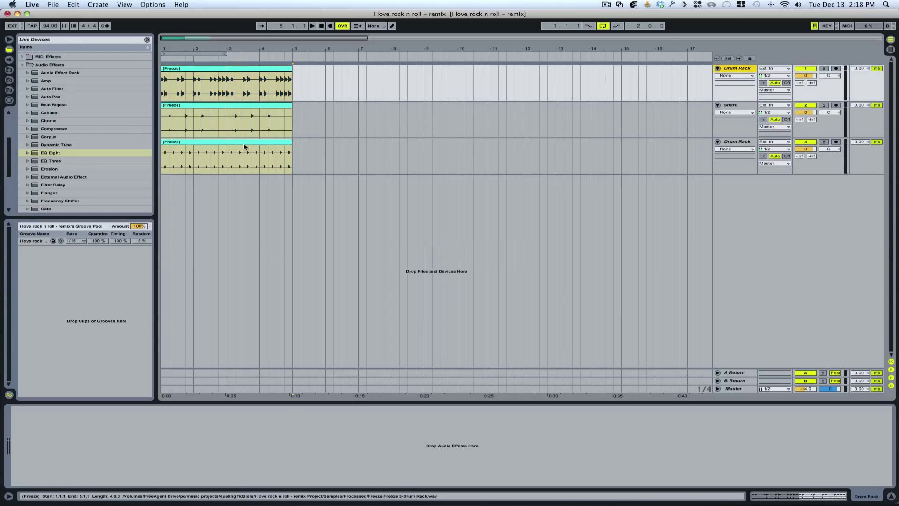
{"action": "left_click_drag", "start_coordinate": [225, 54], "coordinate": [291, 54]}
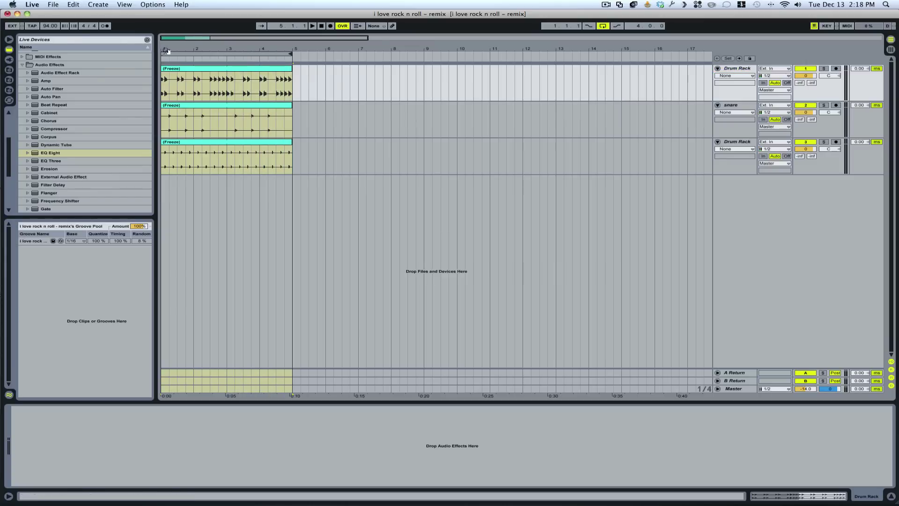
Step: Try cutting a short slice at the tail of the first kick hit, and undo the cut
{"action": "key", "text": "z"}
{"action": "left_click_drag", "start_coordinate": [151, 109], "coordinate": [152, 161]}
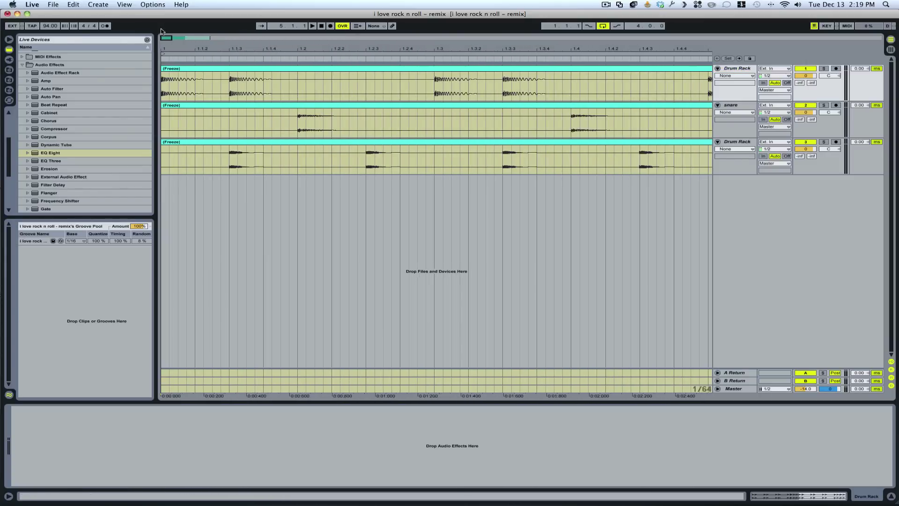
{"action": "left_click", "coordinate": [181, 86]}
{"action": "key", "text": "super+e"}
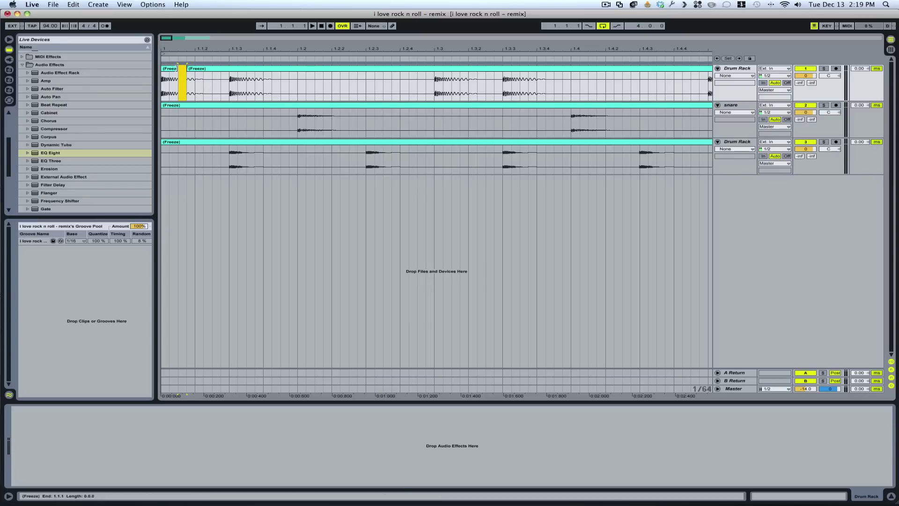
{"action": "left_click", "coordinate": [176, 92]}
{"action": "key", "text": "super+z"}
Step: Duplicate a 1/32-note slice of the snare hit at 1.4 directly after itself
{"action": "left_click_drag", "start_coordinate": [350, 49], "coordinate": [351, 19]}
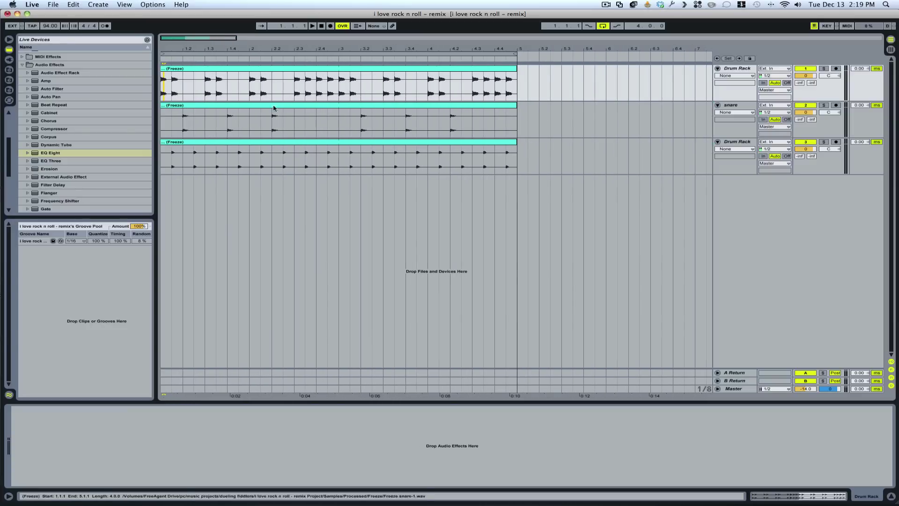
{"action": "left_click", "coordinate": [167, 121]}
{"action": "left_click", "coordinate": [163, 122]}
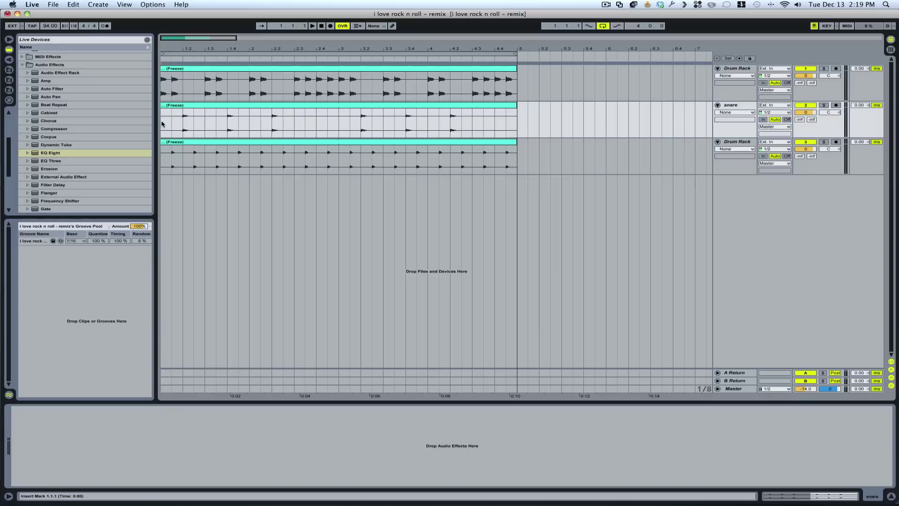
{"action": "left_click_drag", "start_coordinate": [232, 49], "coordinate": [337, 59]}
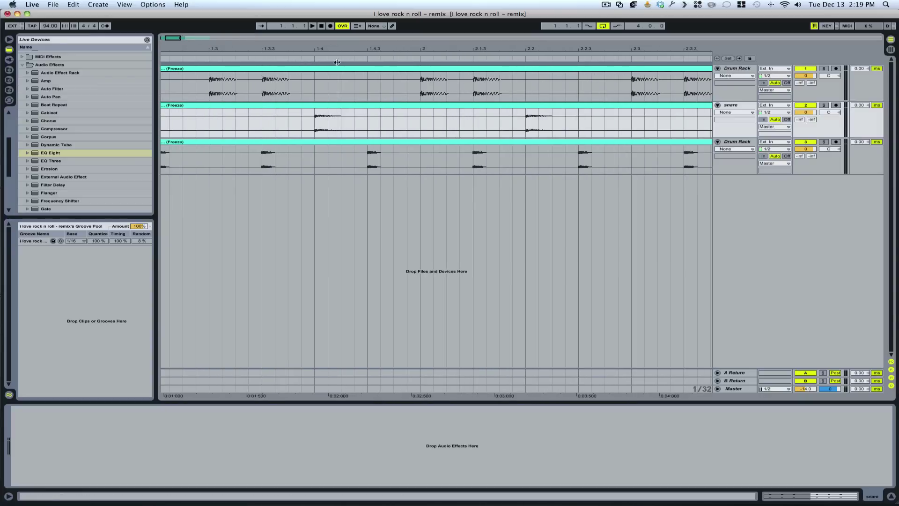
{"action": "left_click", "coordinate": [330, 123]}
{"action": "left_click_drag", "start_coordinate": [334, 123], "coordinate": [336, 124]}
{"action": "key", "text": "super+d"}
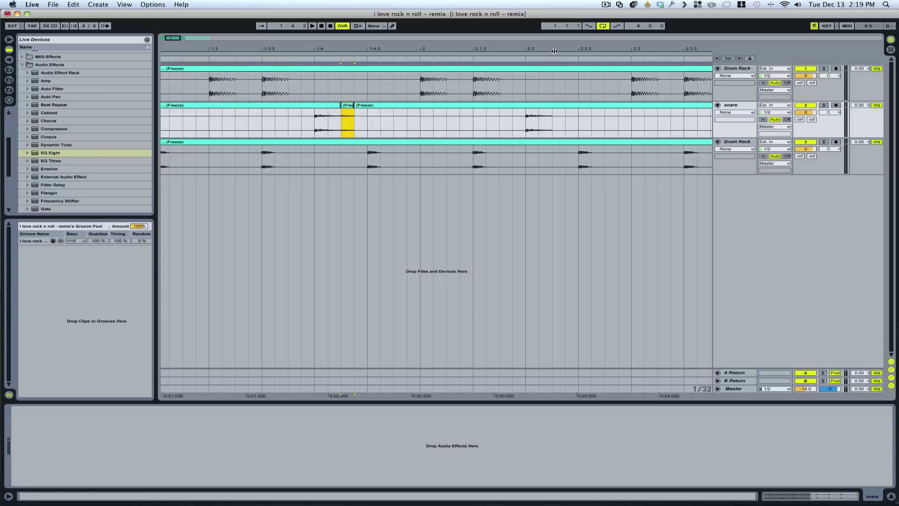
Step: Select a 1/128-note slice of the snare hit at 2.2 and duplicate it repeatedly up to 2.2.3
{"action": "left_click_drag", "start_coordinate": [554, 50], "coordinate": [513, 127]}
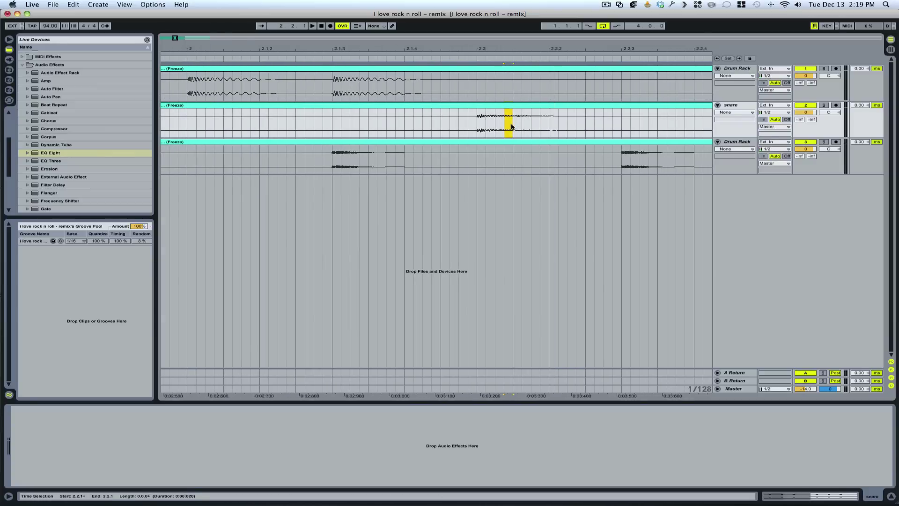
{"action": "key", "text": "super+d"}
{"action": "key", "text": "super+d"}
{"action": "key", "text": "super+d"}
{"action": "key", "text": "super+d"}
{"action": "key", "text": "super+d"}
{"action": "key", "text": "super+d"}
{"action": "key", "text": "super+d"}
{"action": "key", "text": "super+d"}
{"action": "key", "text": "super+d"}
{"action": "key", "text": "super+d"}
{"action": "key", "text": "super+d"}
{"action": "key", "text": "super+d"}
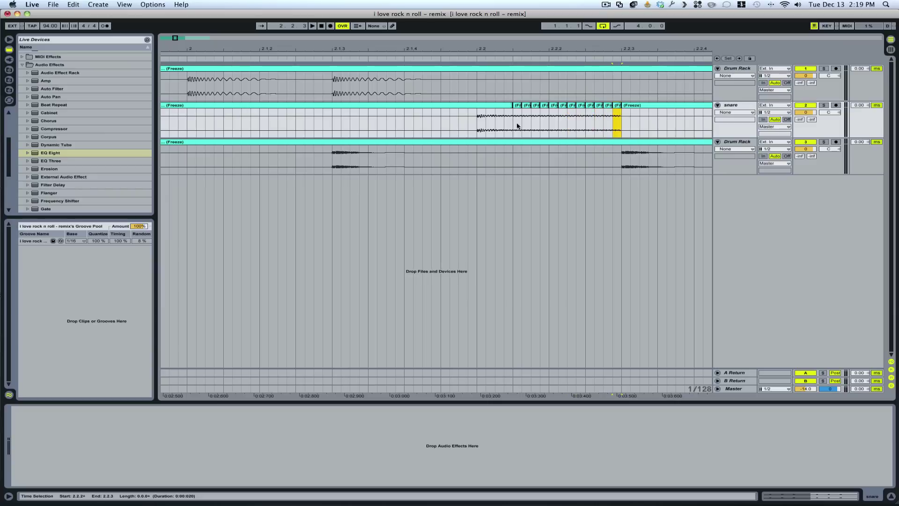
Step: Delete three separate slices from the repeated snare tail after 2.2 to leave gaps in it
{"action": "left_click", "coordinate": [549, 125]}
{"action": "left_click", "coordinate": [544, 105]}
{"action": "key", "text": "Delete"}
{"action": "left_click", "coordinate": [572, 106]}
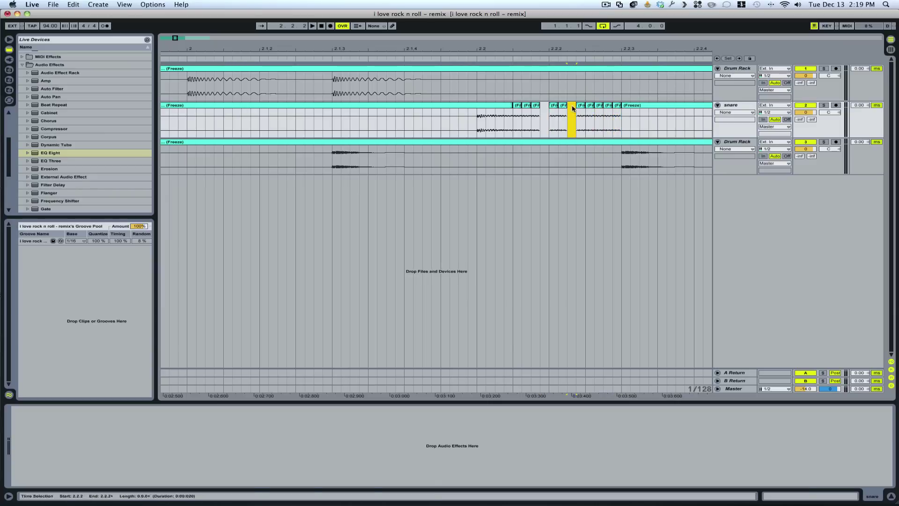
{"action": "key", "text": "Delete"}
{"action": "left_click", "coordinate": [599, 108]}
{"action": "key", "text": "Delete"}
Step: Copy a 1/16-note slice of the snare hit at 3.2 and paste it a 1/32 note after the hit's start
{"action": "left_click_drag", "start_coordinate": [490, 49], "coordinate": [473, 77]}
{"action": "left_click", "coordinate": [472, 130]}
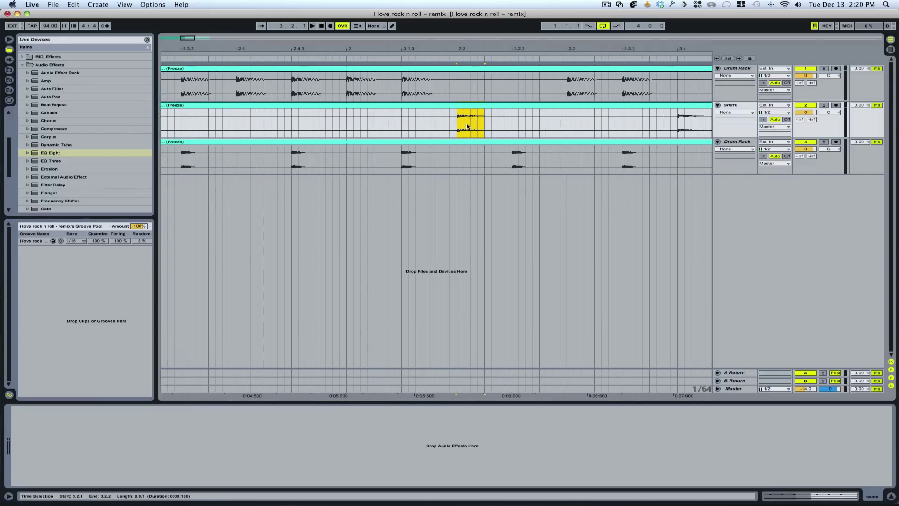
{"action": "left_click", "coordinate": [471, 126]}
{"action": "key", "text": "super+v"}
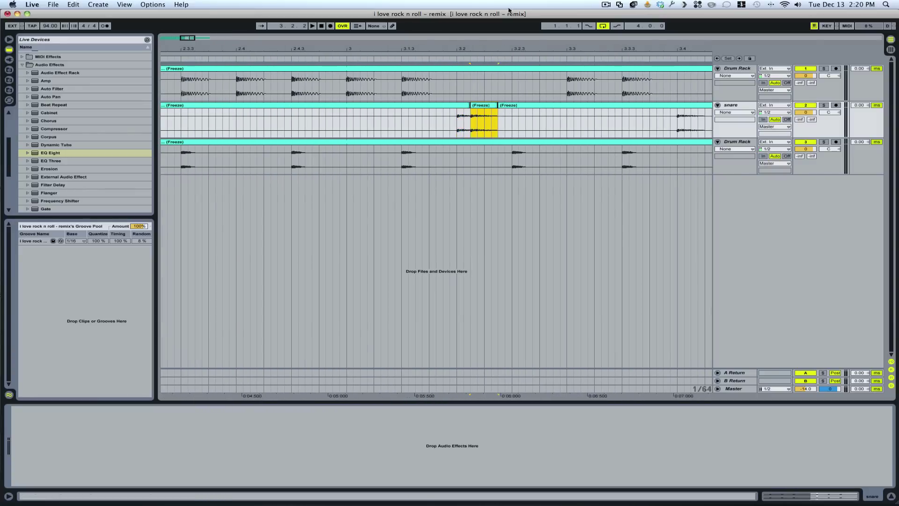
Step: Play the arrangement from 1.1.3 to listen to the snare edits, and stop playback past bar 3
{"action": "left_click_drag", "start_coordinate": [513, 50], "coordinate": [445, 33]}
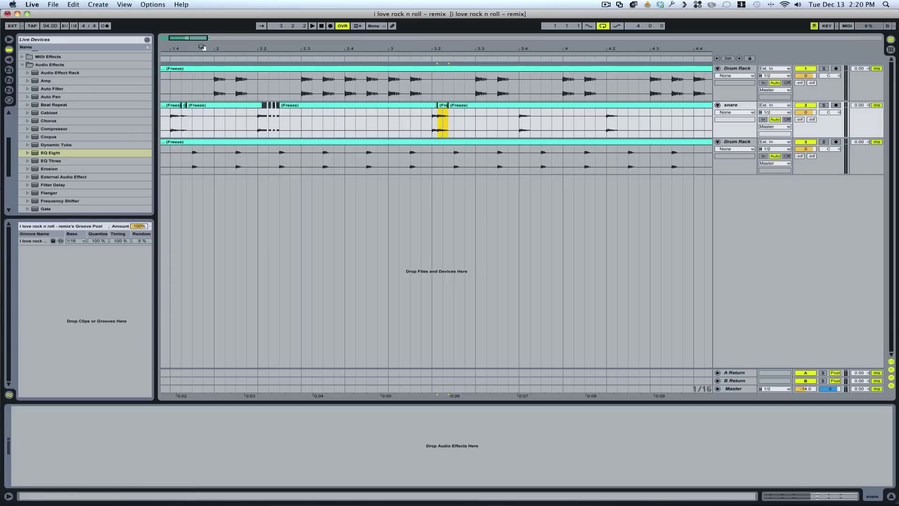
{"action": "left_click_drag", "start_coordinate": [201, 49], "coordinate": [239, 77]}
{"action": "left_click", "coordinate": [239, 159]}
{"action": "key", "text": "space"}
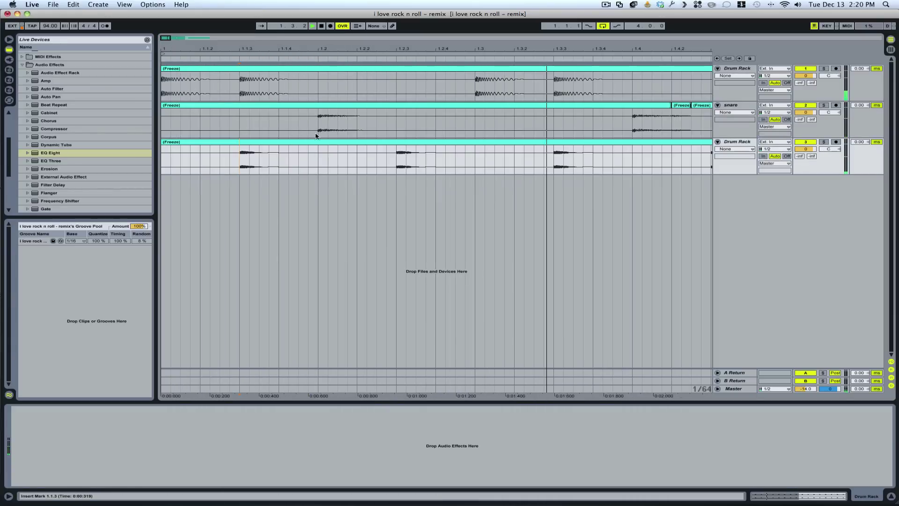
{"action": "left_click_drag", "start_coordinate": [445, 48], "coordinate": [241, 49]}
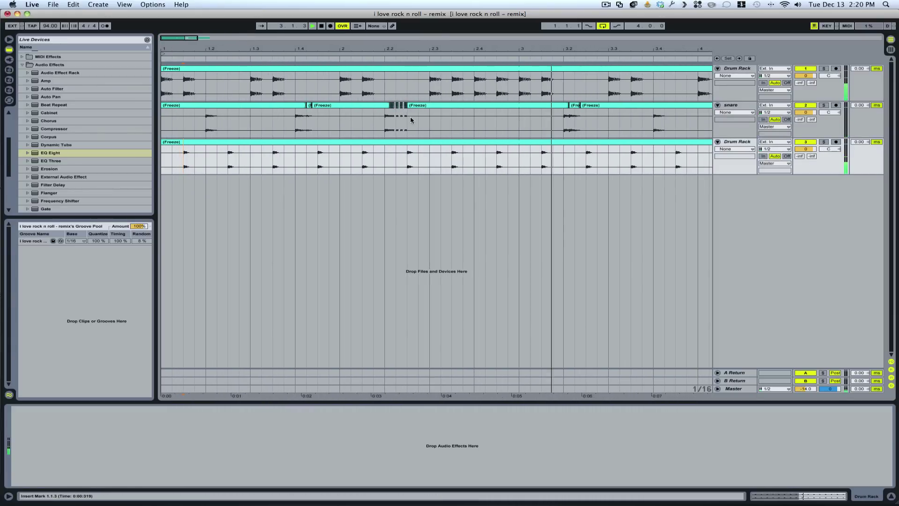
{"action": "key", "text": "space"}
Step: Select everything in the arrangement, set the loop length to 2 bars, and start looped playback
{"action": "key", "text": "super+a"}
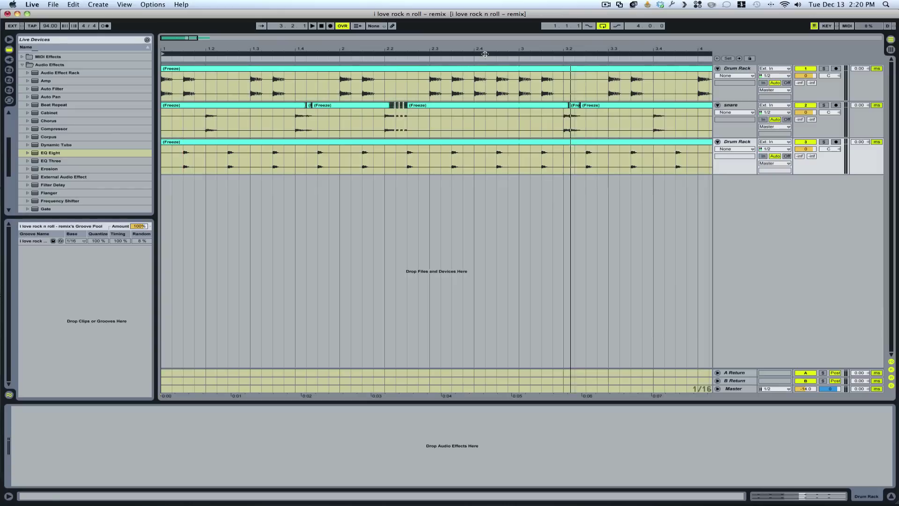
{"action": "left_click", "coordinate": [636, 26]}
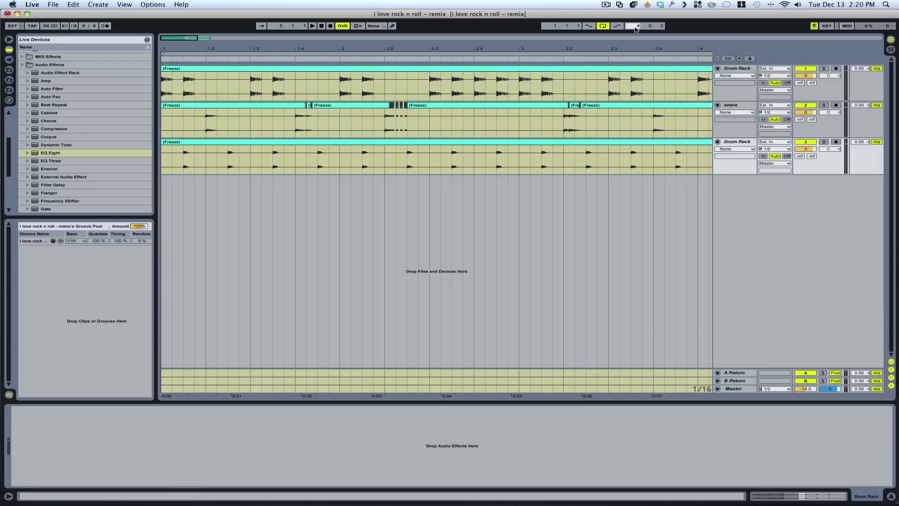
{"action": "key", "text": "Return"}
{"action": "key", "text": "space"}
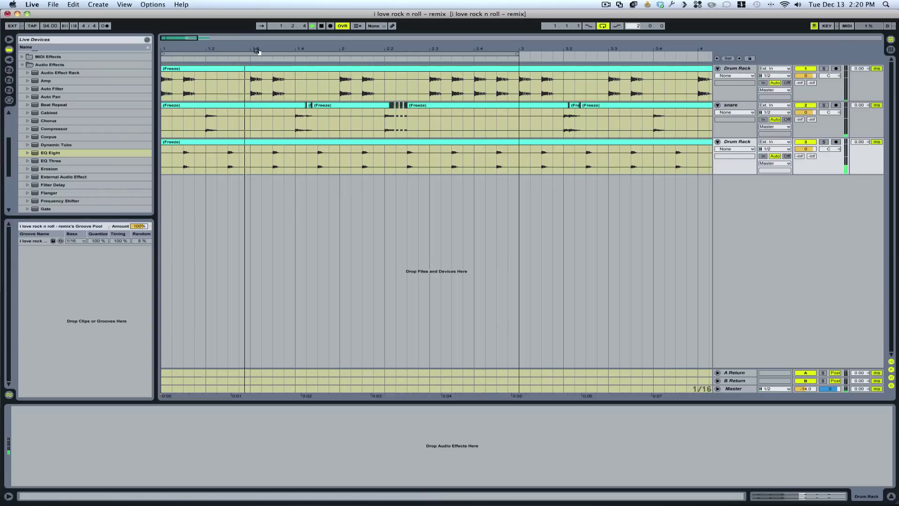
Step: Duplicate a 1/32-note slice of the kick hit at 1.3 twice, and extend the last copy to 1.3.3
{"action": "left_click_drag", "start_coordinate": [256, 53], "coordinate": [256, 63]}
{"action": "key", "text": "plus"}
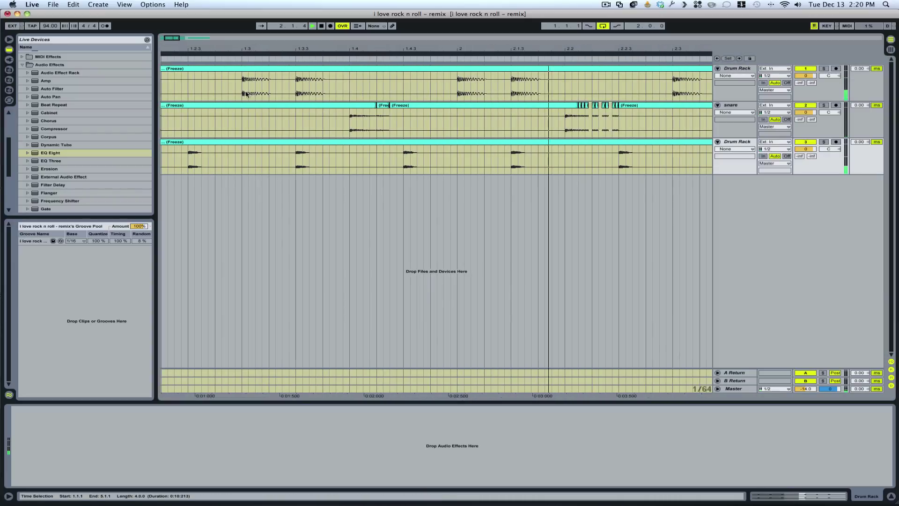
{"action": "left_click_drag", "start_coordinate": [243, 93], "coordinate": [253, 93]}
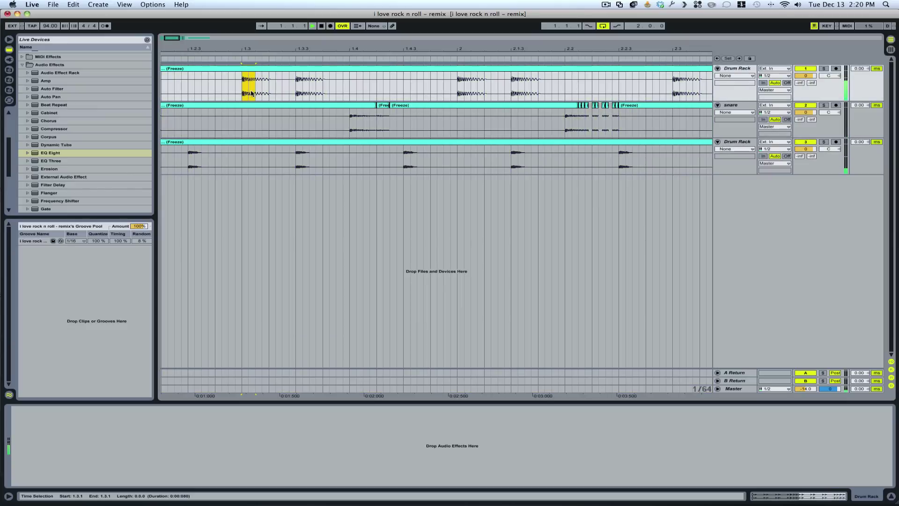
{"action": "key", "text": "super+d"}
{"action": "key", "text": "super+d"}
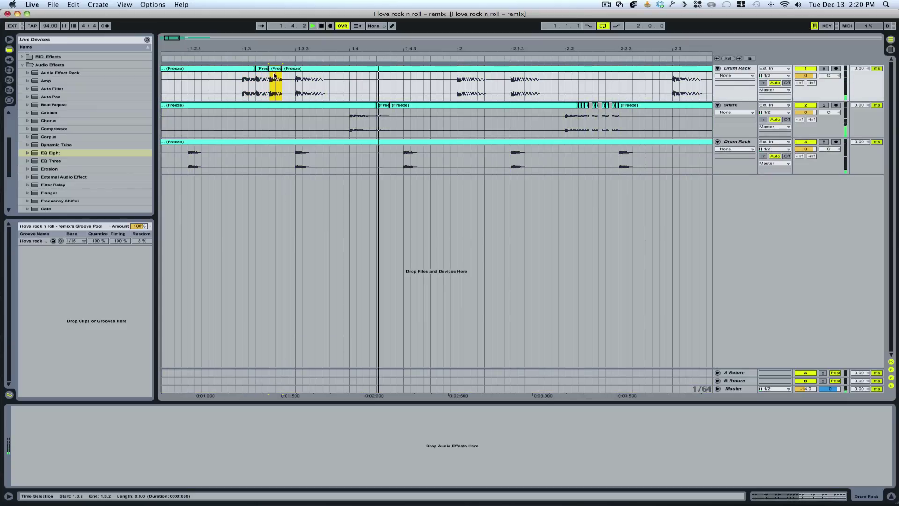
{"action": "left_click_drag", "start_coordinate": [281, 68], "coordinate": [291, 68]}
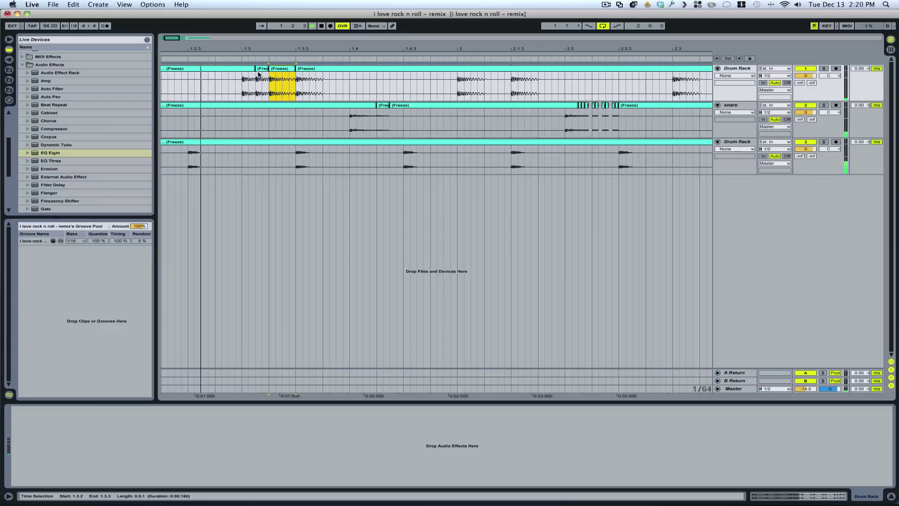
Step: Duplicate a 1/32-note slice just behind the hit at 1.4.3 on track 3 four times
{"action": "left_click_drag", "start_coordinate": [315, 41], "coordinate": [315, 18]}
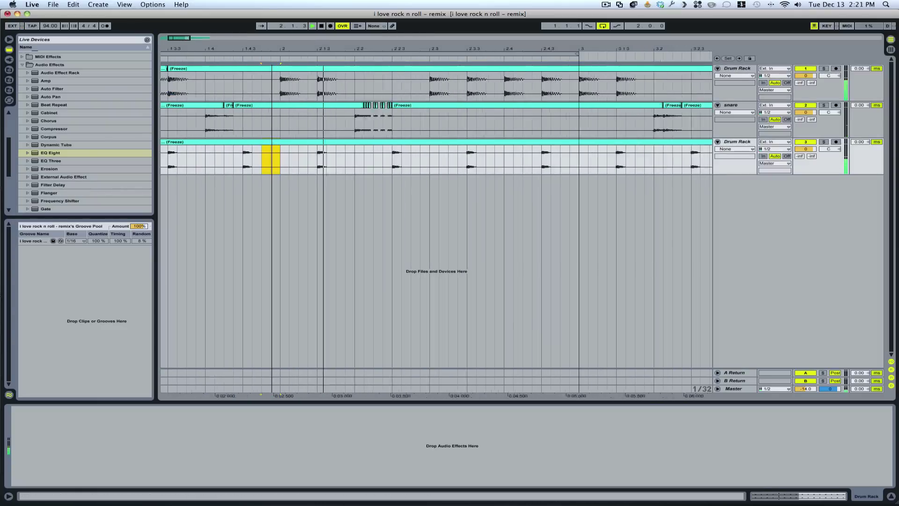
{"action": "left_click_drag", "start_coordinate": [272, 48], "coordinate": [272, 63]}
{"action": "mouse_move", "coordinate": [258, 164]}
{"action": "left_mouse_down"}
{"action": "mouse_move", "coordinate": [269, 164]}
{"action": "mouse_move", "coordinate": [240, 160]}
{"action": "left_mouse_up"}
{"action": "key", "text": "super+d"}
{"action": "key", "text": "super+d"}
{"action": "key", "text": "super+d"}
{"action": "key", "text": "super+d"}
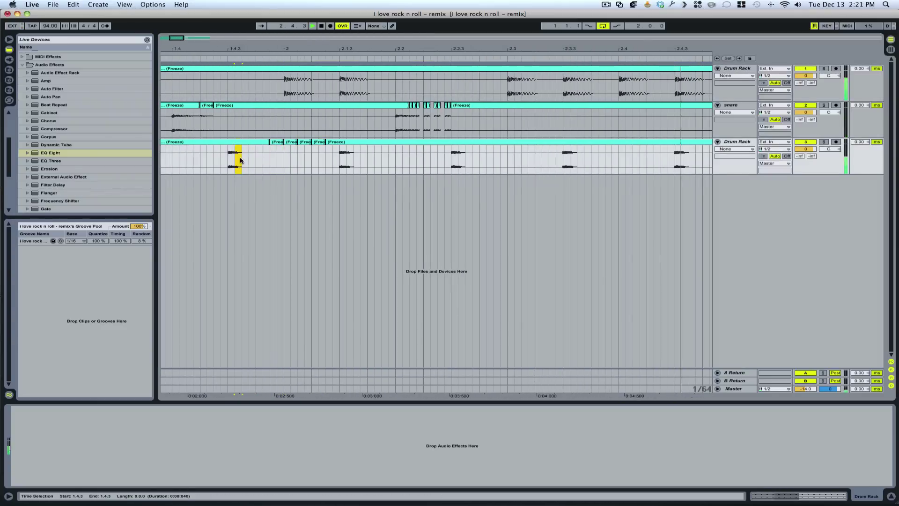
Step: Duplicate a 1/64-note slice of the hit at 1.4.3 on track 3 repeatedly up to bar 2
{"action": "key", "text": "super+d"}
{"action": "key", "text": "super+d"}
{"action": "key", "text": "super+d"}
{"action": "key", "text": "super+d"}
{"action": "key", "text": "super+d"}
Step: Select a 1/64-note slice of the hit at 2.2.3 on track 3 and duplicate it six times up to 2.3
{"action": "left_click_drag", "start_coordinate": [458, 164], "coordinate": [465, 163]}
{"action": "key", "text": "super+d"}
{"action": "key", "text": "super+d"}
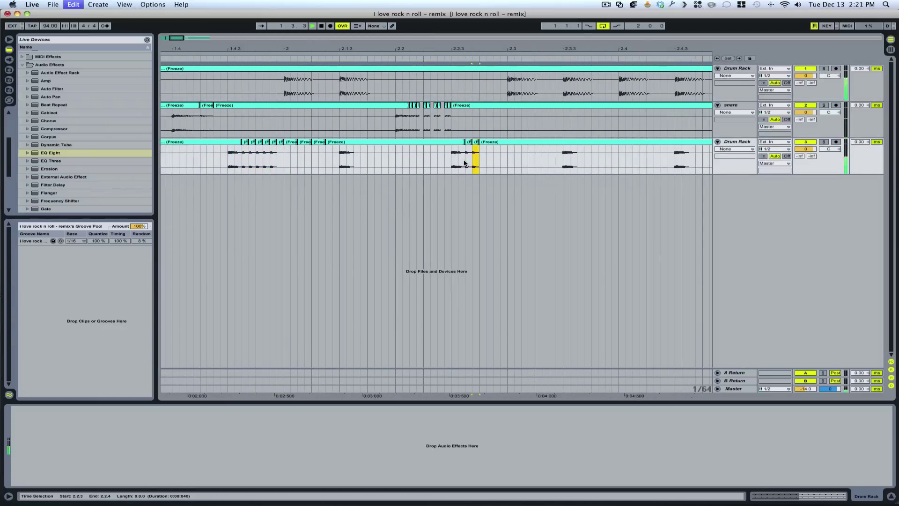
{"action": "key", "text": "super+d"}
{"action": "key", "text": "super+d"}
{"action": "key", "text": "super+d"}
{"action": "key", "text": "super+d"}
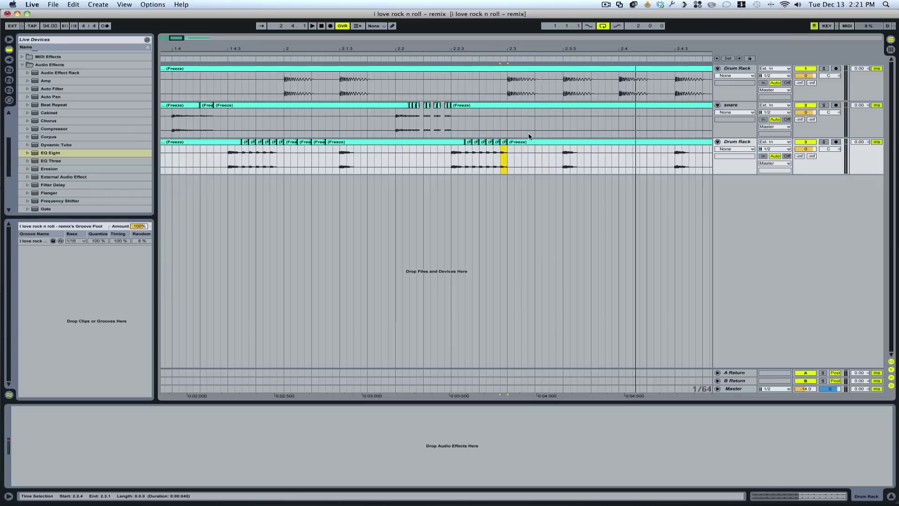
Step: Show the Mixer's Track Volume automation on track 3
{"action": "left_click", "coordinate": [742, 142]}
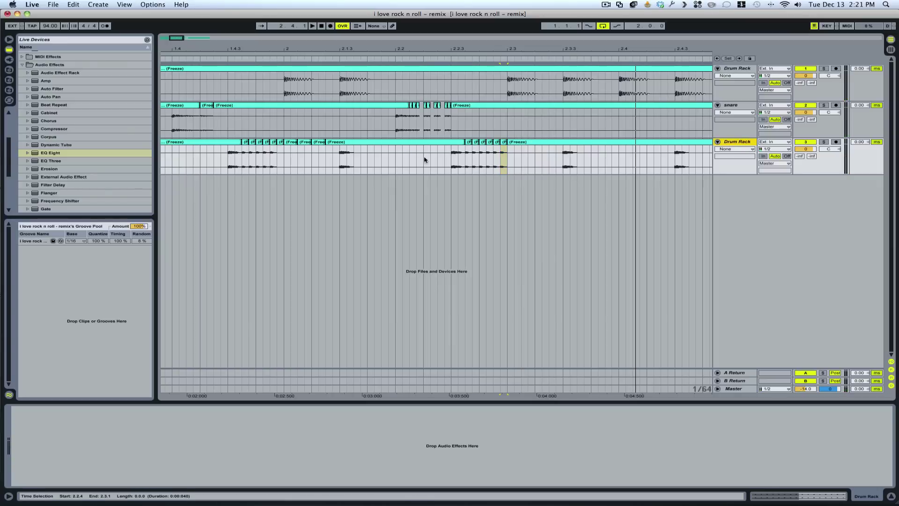
{"action": "left_click", "coordinate": [731, 149]}
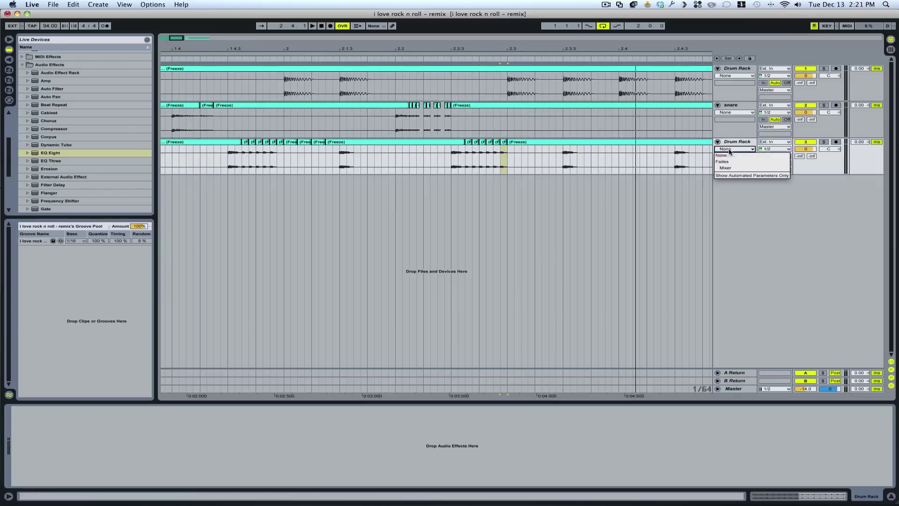
{"action": "left_click", "coordinate": [729, 165]}
{"action": "left_click", "coordinate": [732, 156]}
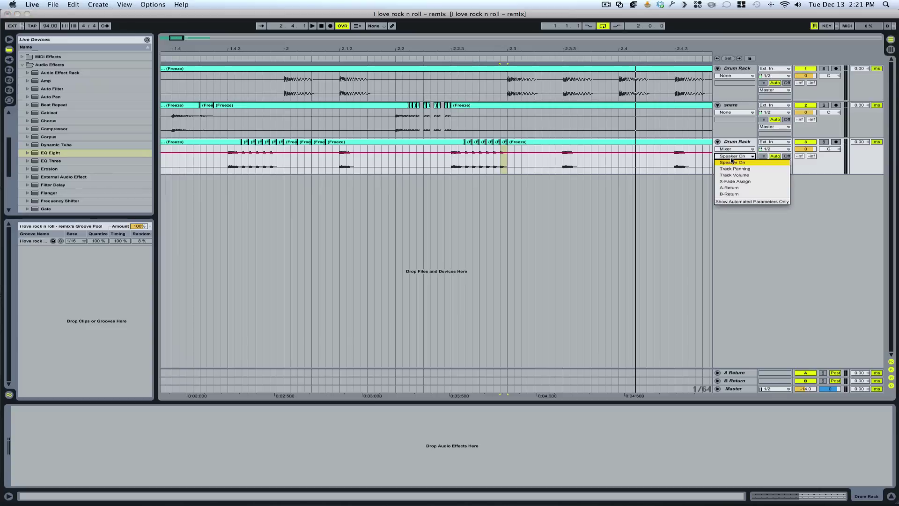
{"action": "left_click", "coordinate": [734, 175]}
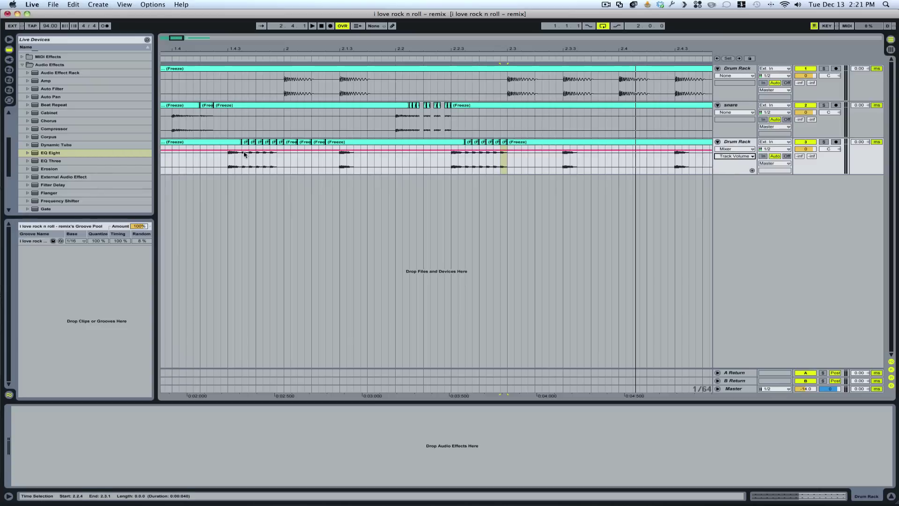
Step: Draw falling volume ramps over the repeated slices from 1.4.3 to 2 and from 2.2.3 to 2.3 on track 3
{"action": "left_click_drag", "start_coordinate": [228, 159], "coordinate": [284, 161]}
{"action": "left_click", "coordinate": [227, 156]}
{"action": "left_click_drag", "start_coordinate": [451, 166], "coordinate": [503, 162]}
{"action": "left_click", "coordinate": [451, 156]}
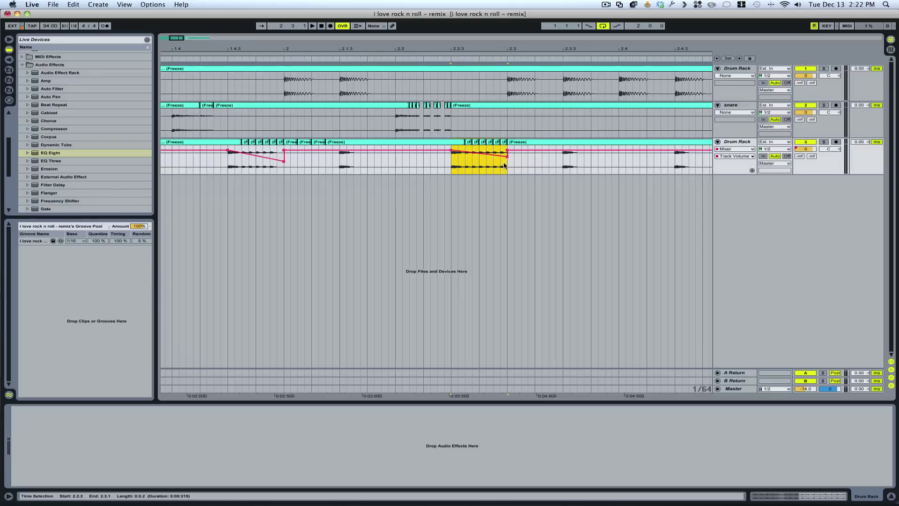
Step: Consolidate the slices from 2.2.3 to 2.3.1 on track 3 into one clip and open its clip view
{"action": "left_click", "coordinate": [75, 6]}
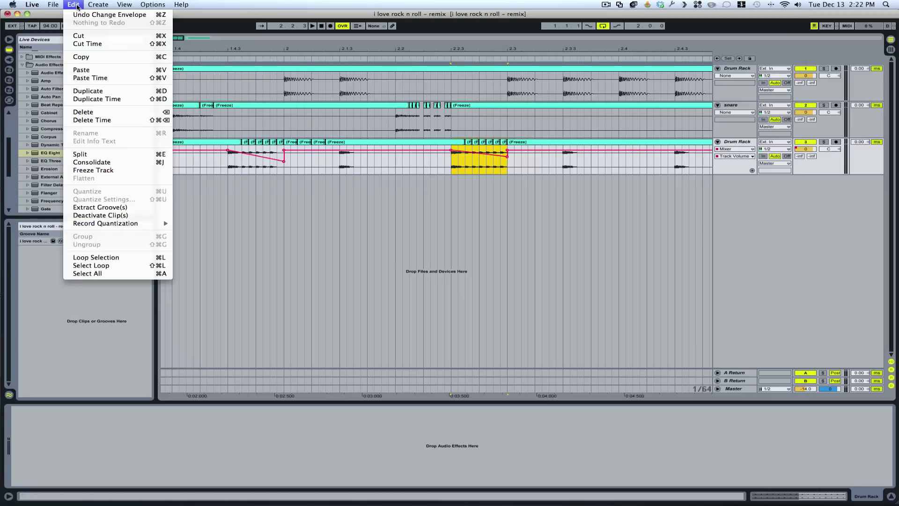
{"action": "left_click", "coordinate": [98, 163]}
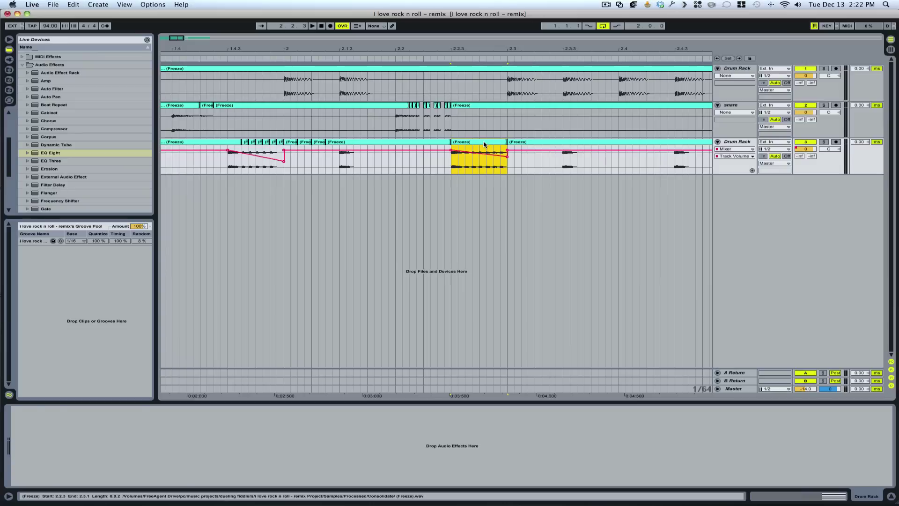
{"action": "double_click", "coordinate": [485, 144]}
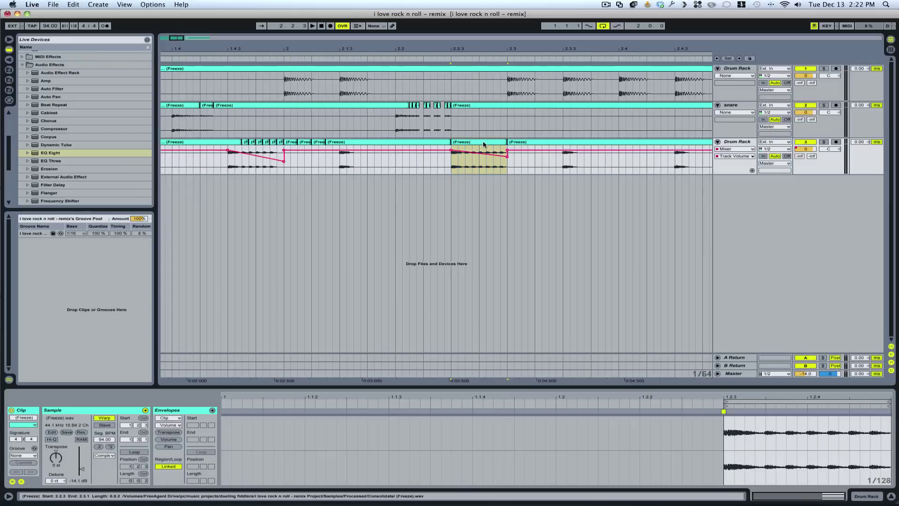
Step: Draw a Transpose envelope for the consolidated clip that descends in 1/32-note steps
{"action": "left_click", "coordinate": [170, 432]}
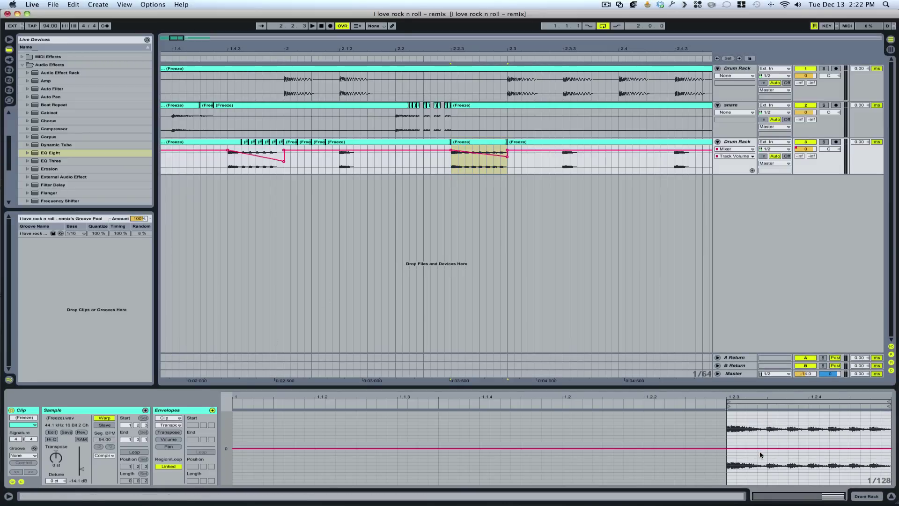
{"action": "left_click", "coordinate": [757, 409]}
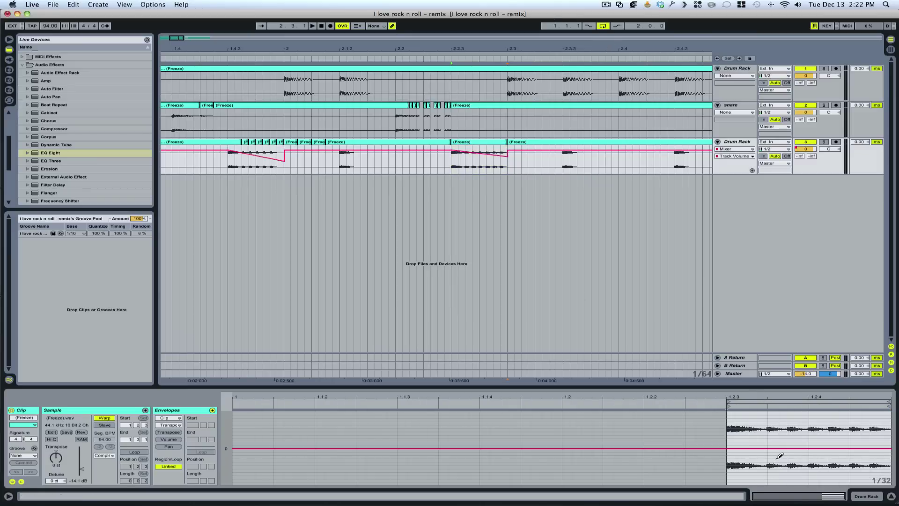
{"action": "left_click_drag", "start_coordinate": [783, 450], "coordinate": [873, 463]}
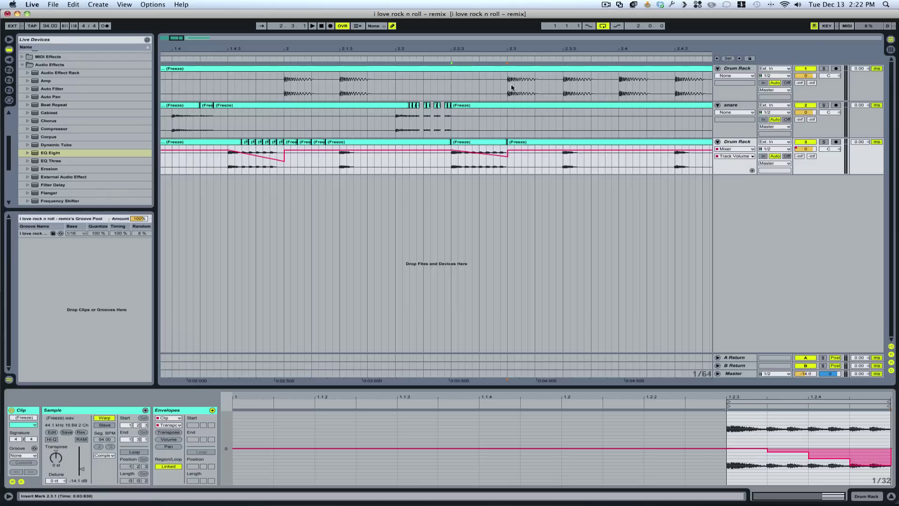
Step: Add a Reverb to the snare track and set its Dry/Wet to 75 %
{"action": "left_click_drag", "start_coordinate": [459, 48], "coordinate": [351, 137]}
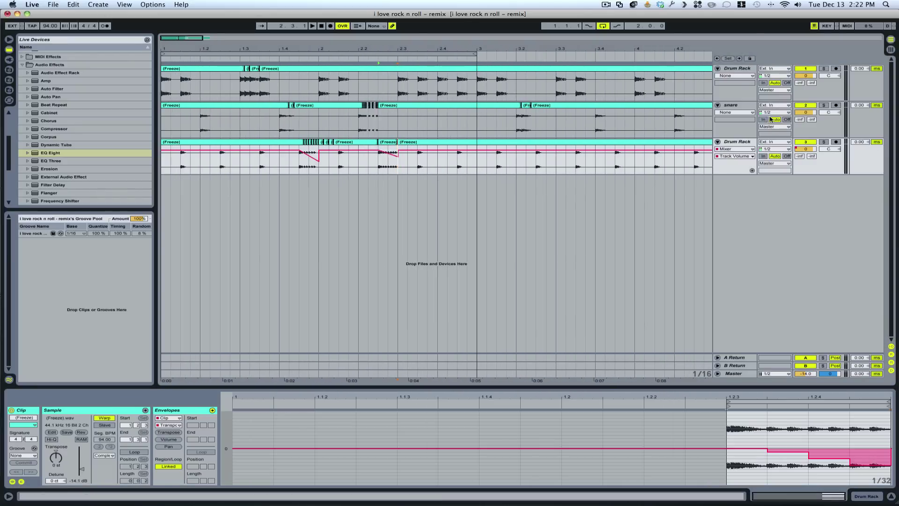
{"action": "left_click", "coordinate": [742, 106]}
{"action": "left_click", "coordinate": [741, 107]}
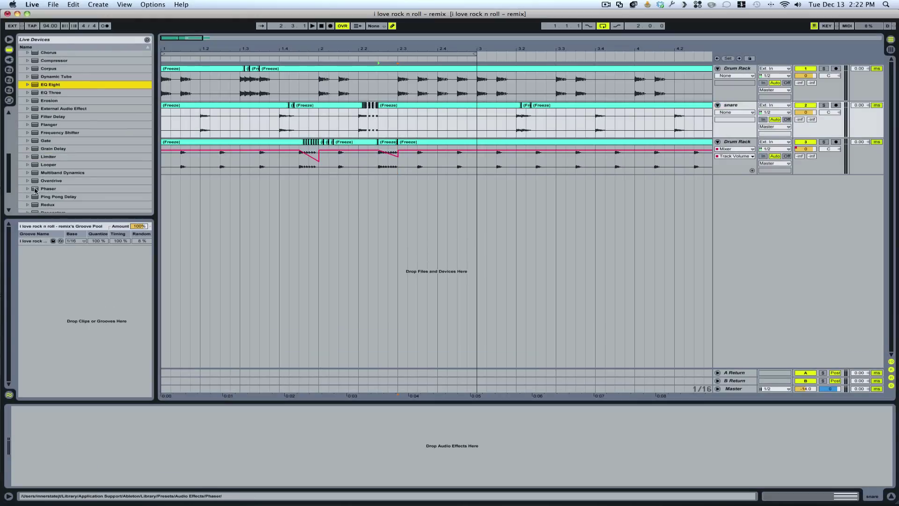
{"action": "scroll", "coordinate": [37, 178], "scroll_direction": "down", "scroll_amount": 5}
{"action": "left_click_drag", "start_coordinate": [33, 169], "coordinate": [228, 433]}
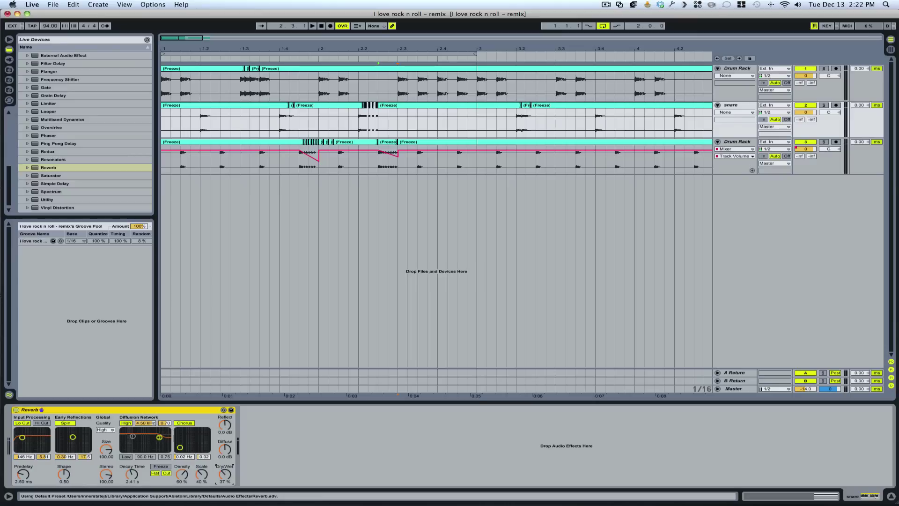
{"action": "left_click_drag", "start_coordinate": [225, 474], "coordinate": [224, 457]}
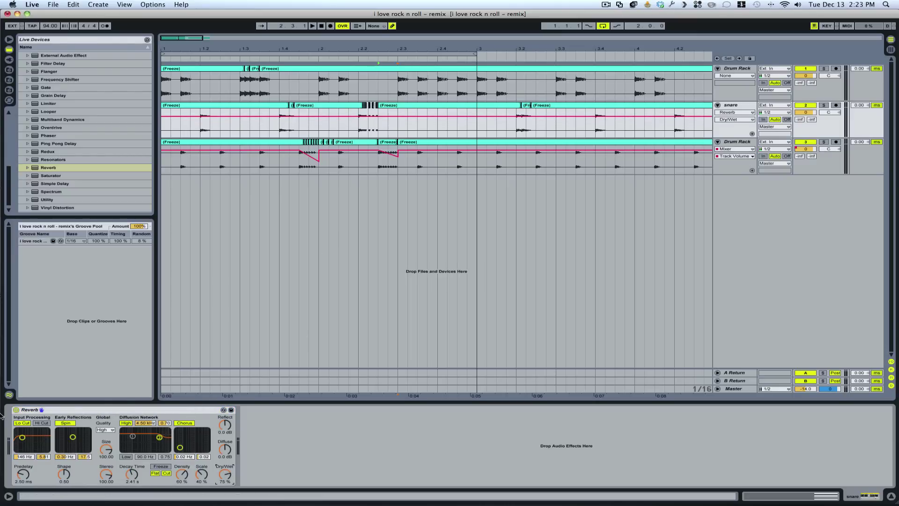
Step: Switch the Reverb off and draw Device On automation that enables it only for the snare hits at 1.2 and 1.4
{"action": "left_click", "coordinate": [16, 410]}
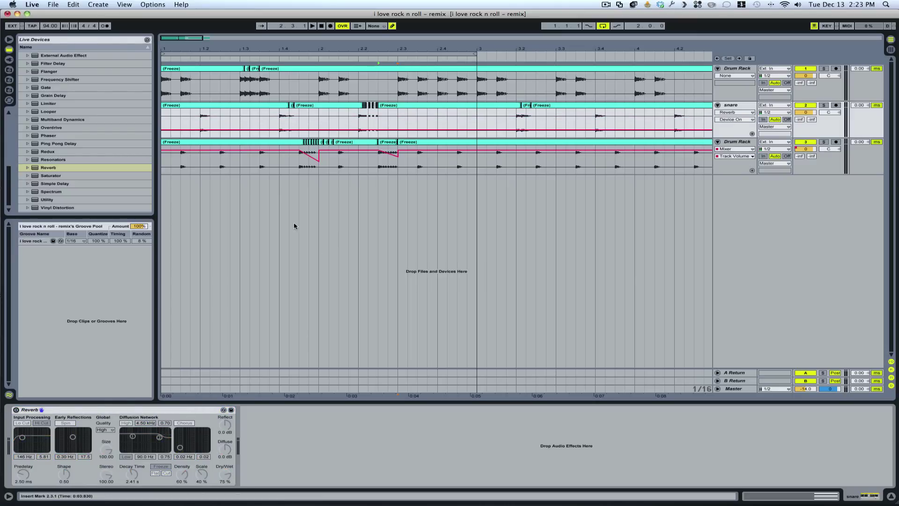
{"action": "left_click", "coordinate": [285, 116]}
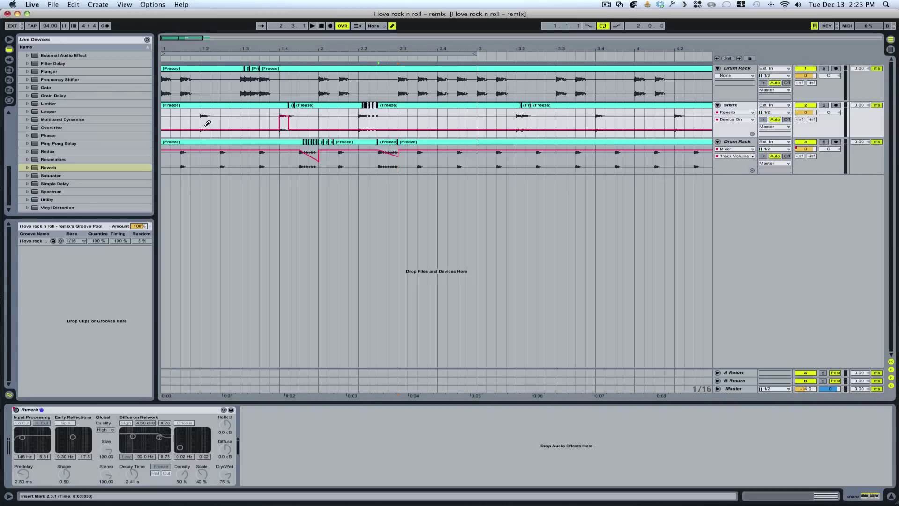
{"action": "left_click", "coordinate": [294, 115]}
{"action": "left_click", "coordinate": [205, 116]}
Step: Add an Auto Filter after the Reverb on the snare track
{"action": "scroll", "coordinate": [55, 127], "scroll_direction": "up", "scroll_amount": 3}
{"action": "scroll", "coordinate": [56, 127], "scroll_direction": "up", "scroll_amount": 4}
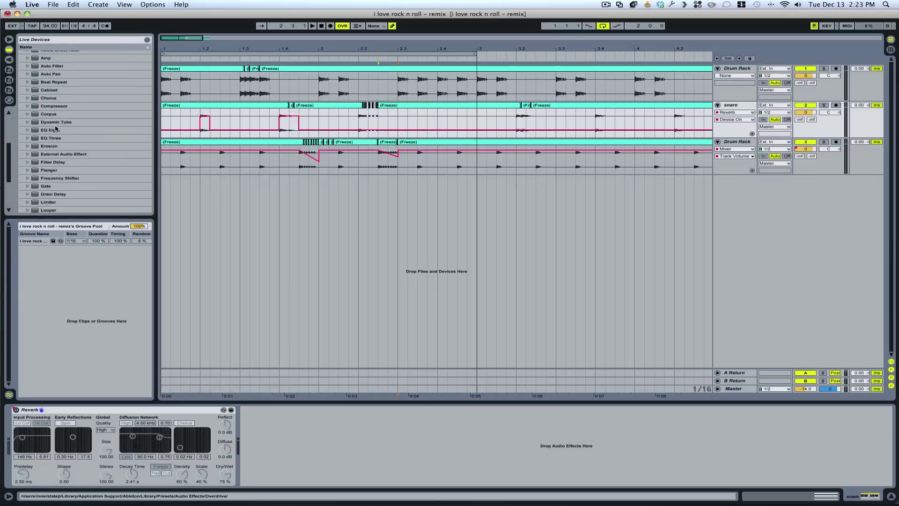
{"action": "left_click_drag", "start_coordinate": [32, 75], "coordinate": [322, 420]}
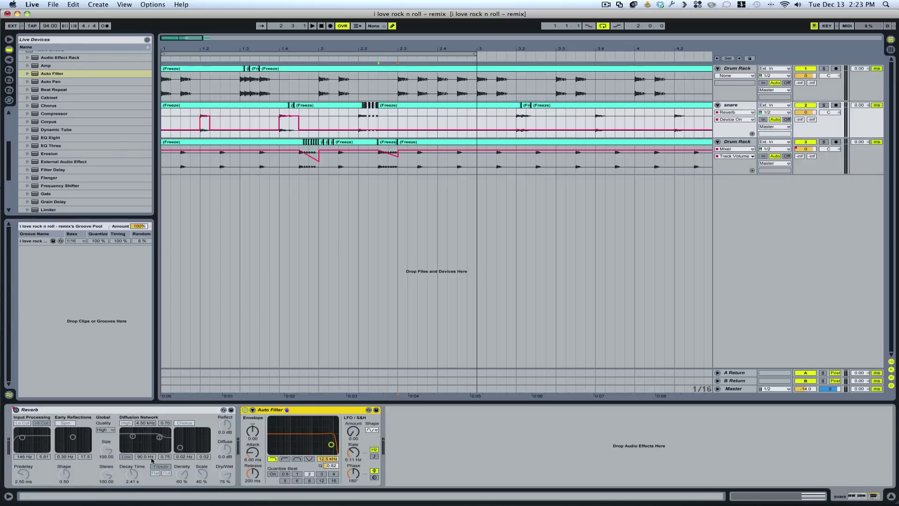
Step: Switch the Auto Filter off and draw Device On automation that enables it only over the snare stutter starting at 2.2
{"action": "left_click", "coordinate": [244, 411]}
{"action": "left_click", "coordinate": [245, 410]}
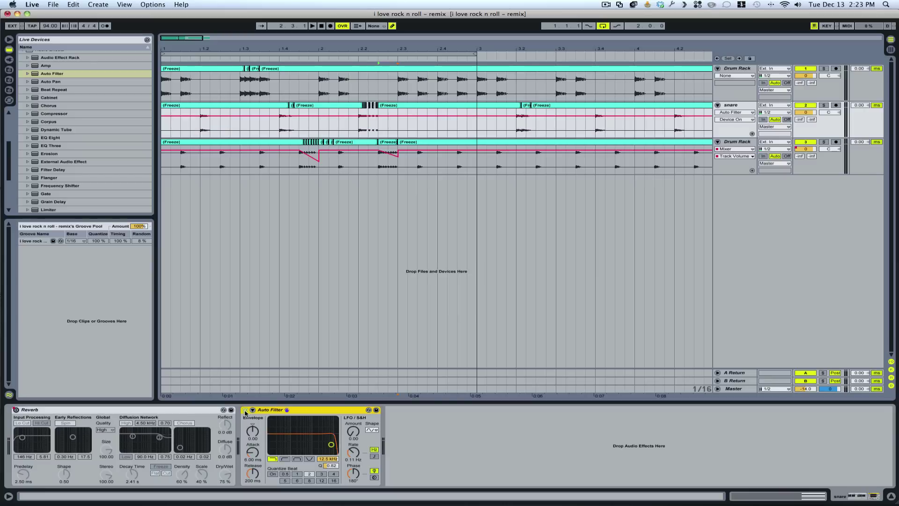
{"action": "left_click", "coordinate": [245, 410]}
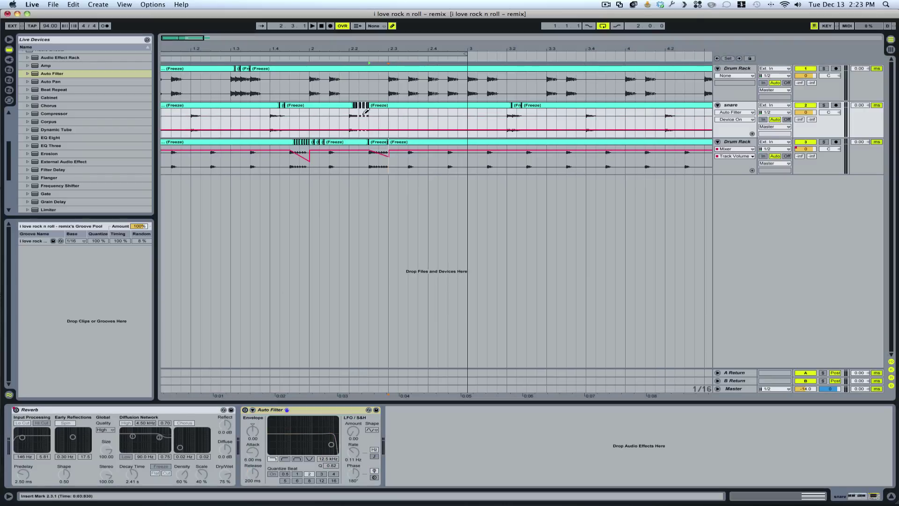
{"action": "left_click_drag", "start_coordinate": [349, 114], "coordinate": [378, 115]}
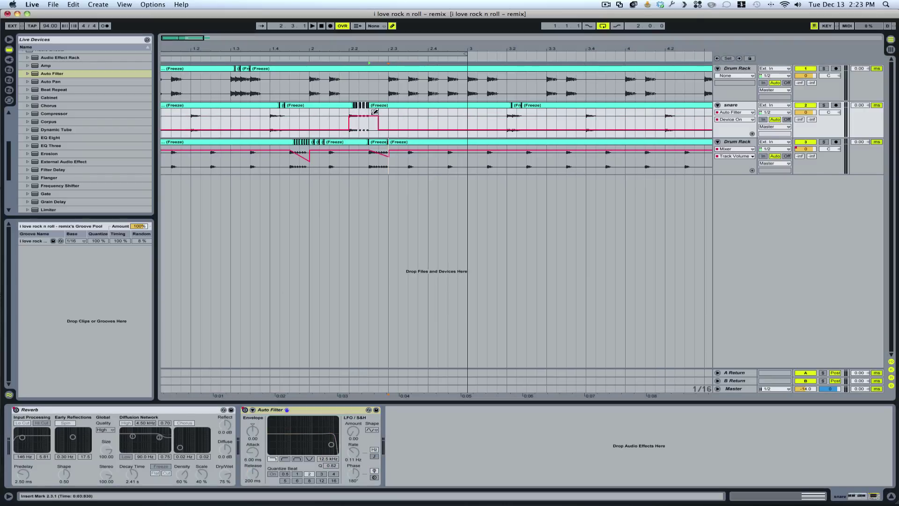
Step: Shape the Auto Filter's Frequency automation into a V-shaped dip to 879 Hz across the snare stutter between 2.2.1 and 2.2.3
{"action": "left_click", "coordinate": [329, 459]}
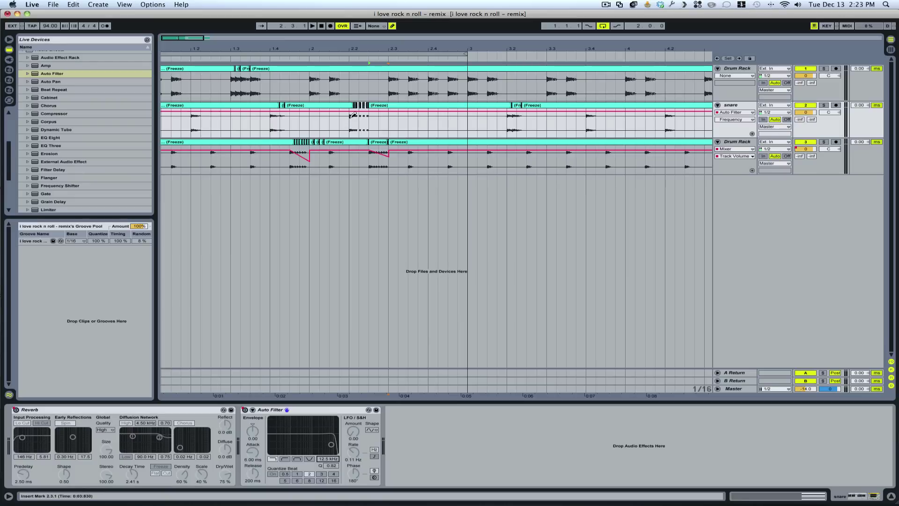
{"action": "left_click", "coordinate": [393, 26]}
{"action": "left_click", "coordinate": [358, 127]}
{"action": "mouse_move", "coordinate": [358, 126]}
{"action": "left_mouse_down"}
{"action": "mouse_move", "coordinate": [369, 123]}
{"action": "mouse_move", "coordinate": [364, 114]}
{"action": "mouse_move", "coordinate": [360, 128]}
{"action": "left_mouse_up"}
{"action": "left_click", "coordinate": [359, 122]}
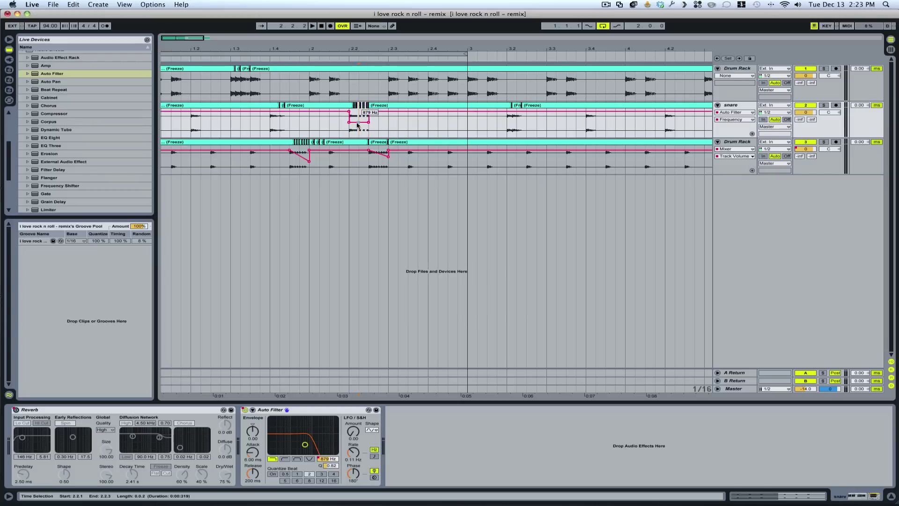
{"action": "left_click", "coordinate": [349, 122]}
{"action": "left_click", "coordinate": [369, 123]}
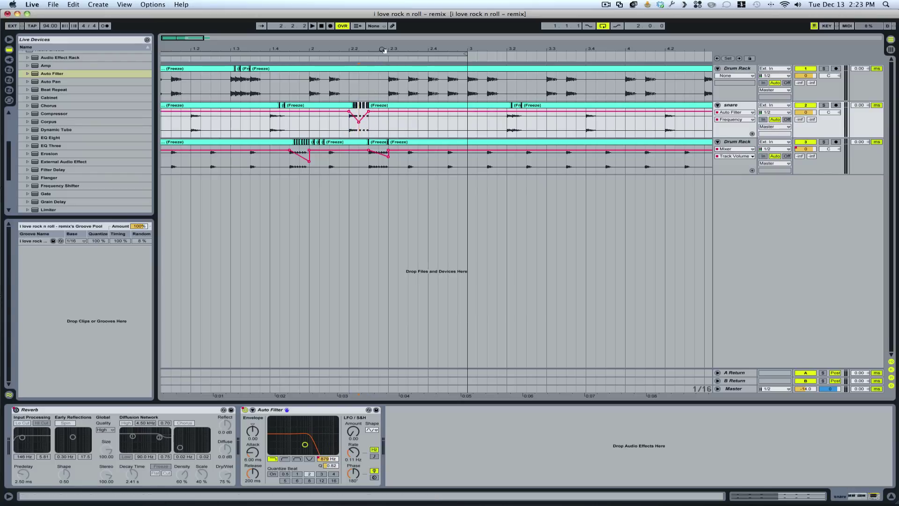
Step: Play the looped beat from the start to hear the filter and reverb automation with the stutter edits
{"action": "left_click_drag", "start_coordinate": [383, 50], "coordinate": [272, 49]}
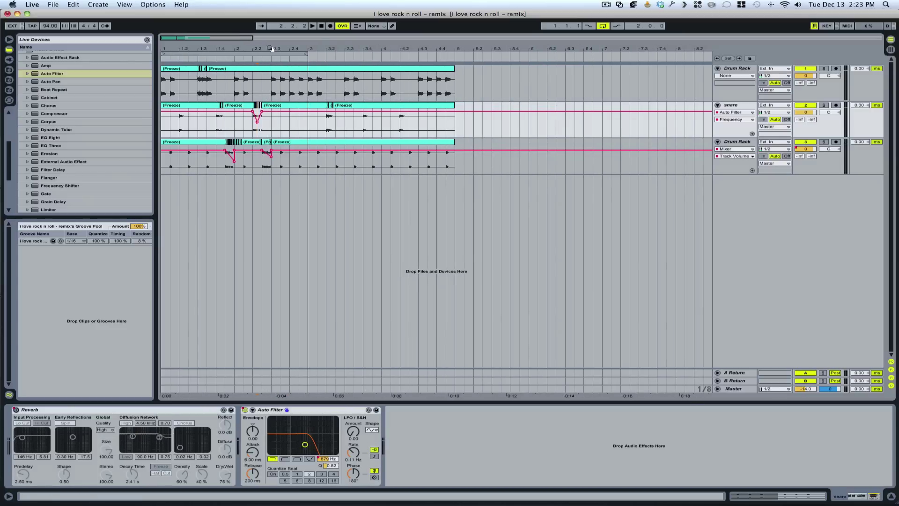
{"action": "left_click", "coordinate": [321, 26]}
{"action": "left_click", "coordinate": [312, 27]}
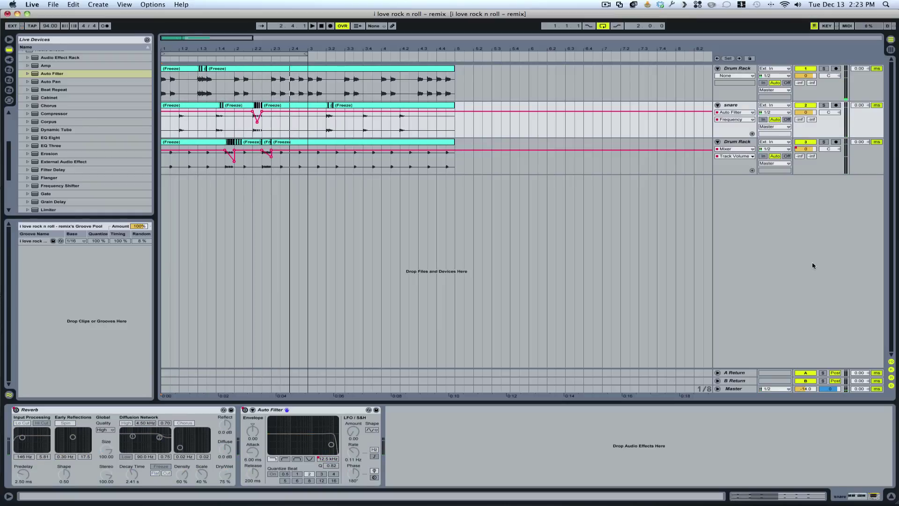
{"action": "left_click", "coordinate": [538, 191]}
{"action": "left_click_drag", "start_coordinate": [249, 50], "coordinate": [249, 43]}
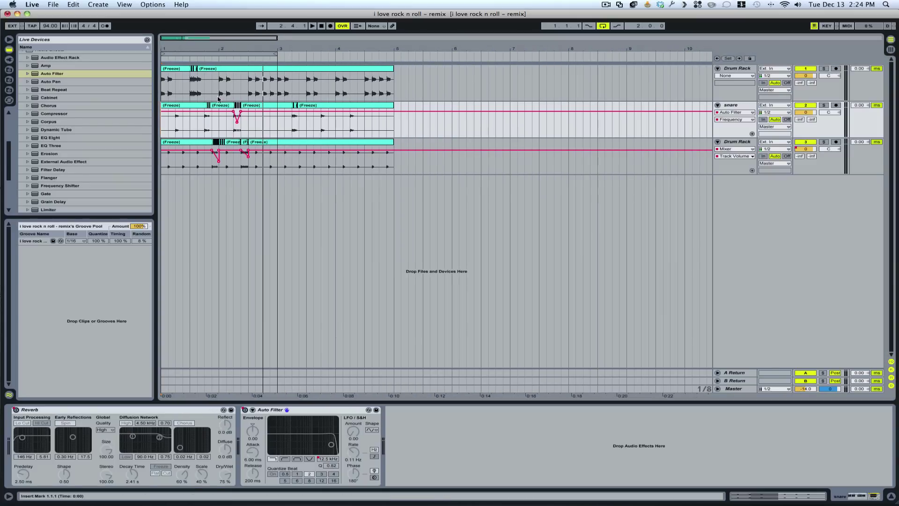